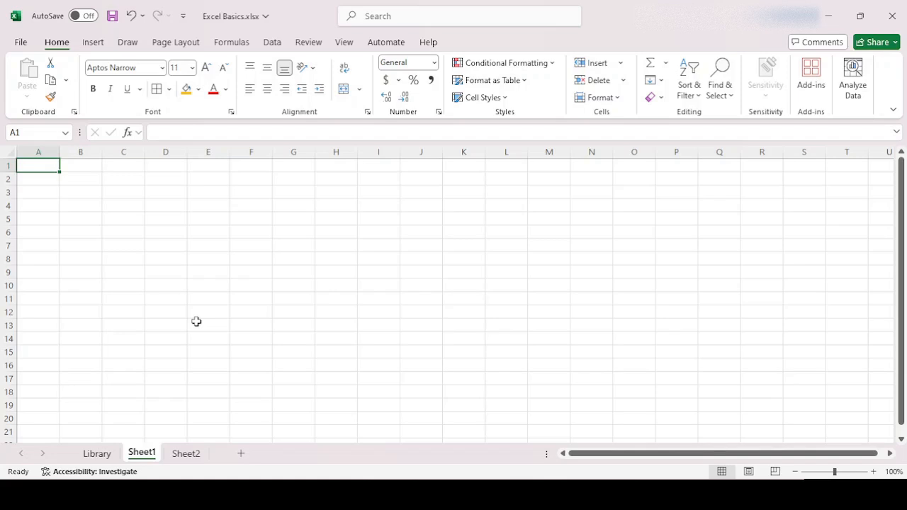
Rename the Sheet1 worksheet as "Super market".
double_click(142, 454)
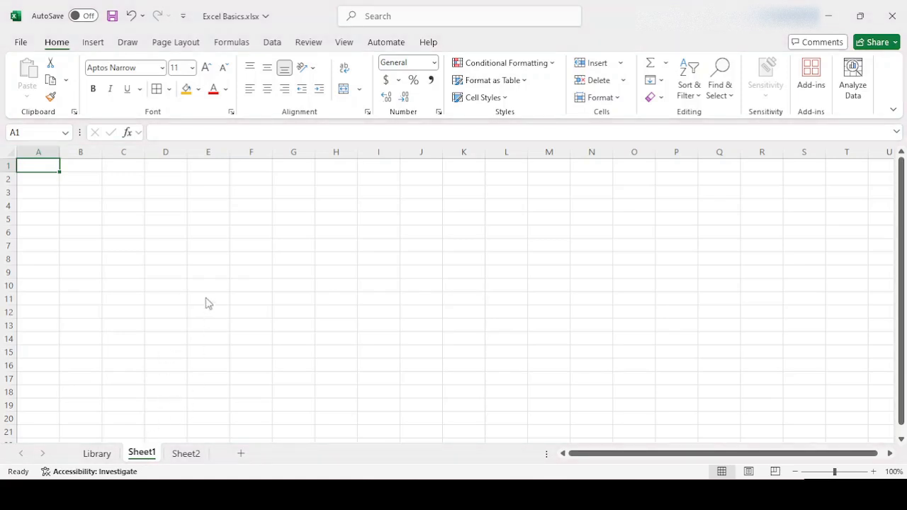
text(Super market)
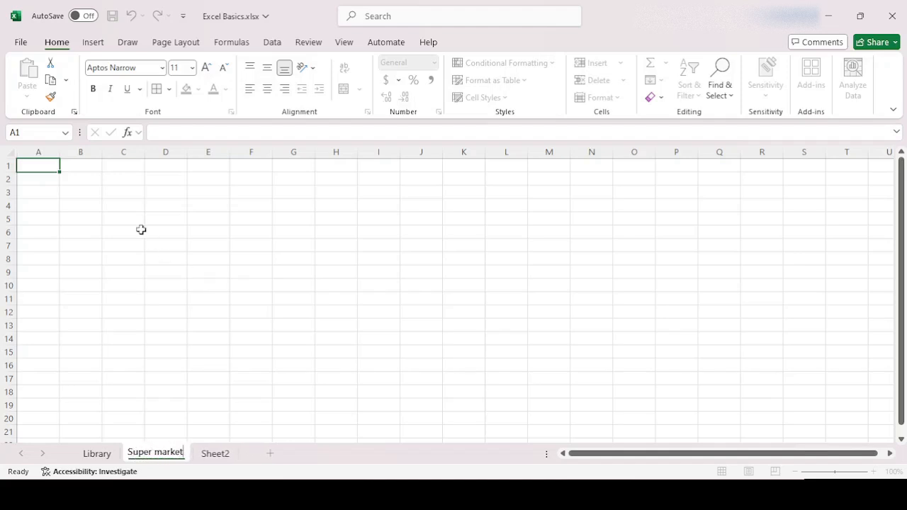
click(40, 167)
click(43, 206)
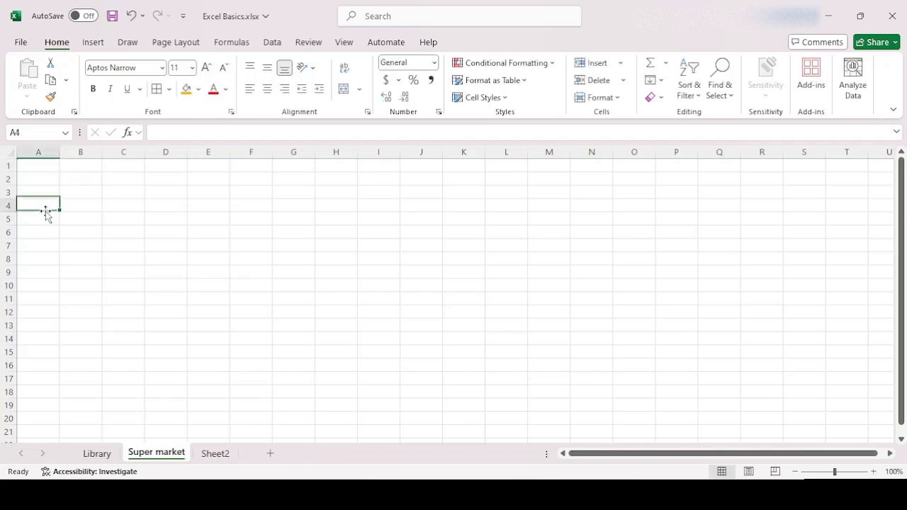
Enter the header "Type of Product" in cell A1 and widen column A so the text fits.
click(44, 166)
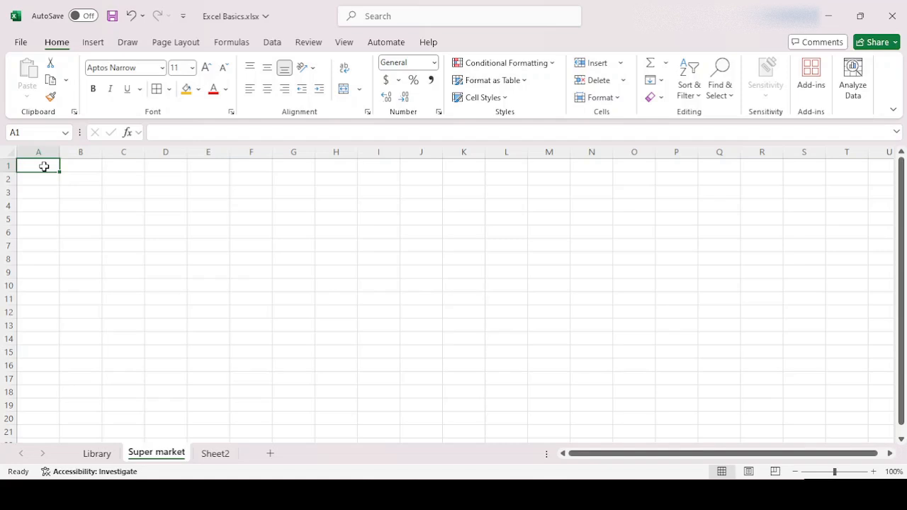
text(Type of)
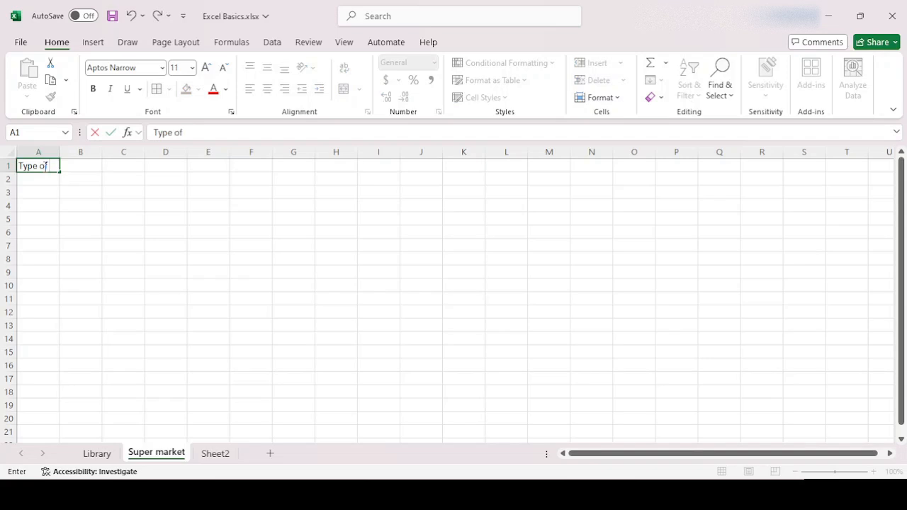
text( Product)
key(Return)
drag(61, 153, 108, 153)
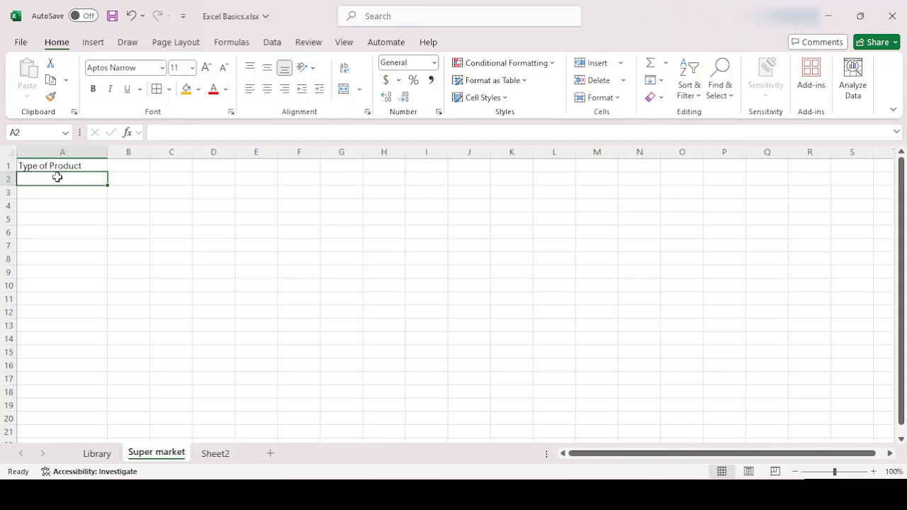
List the product types Vegetables, Fruits and Meat in cells A2 to A4.
text(Vegeta)
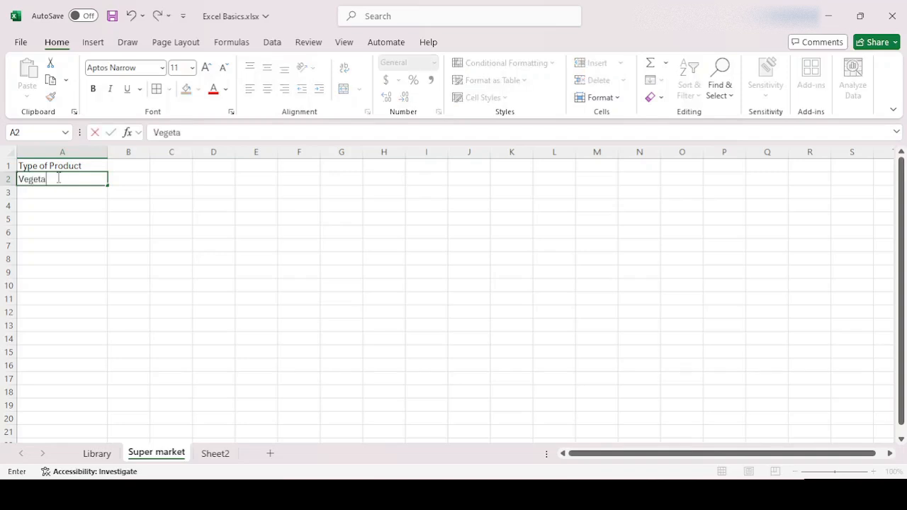
key(BackSpace)
key(BackSpace)
text(tables)
key(Return)
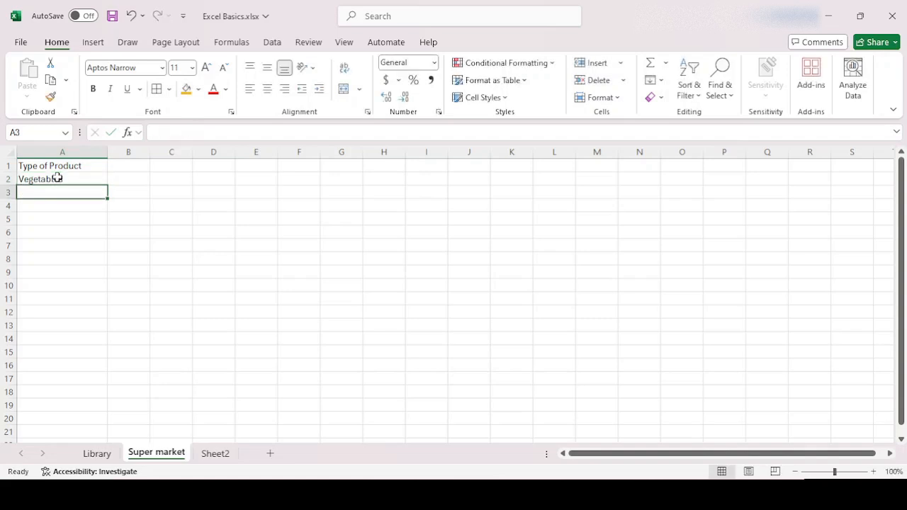
text(Fruir)
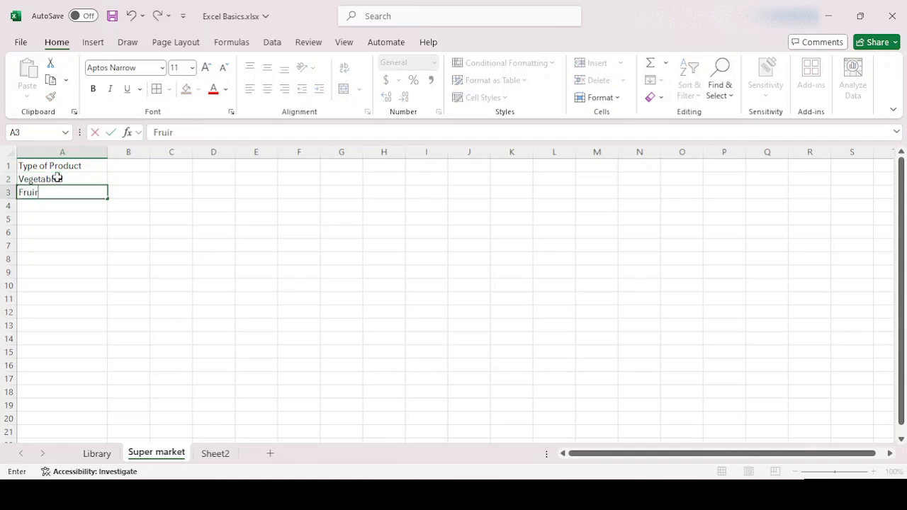
key(BackSpace)
text(ts)
key(Return)
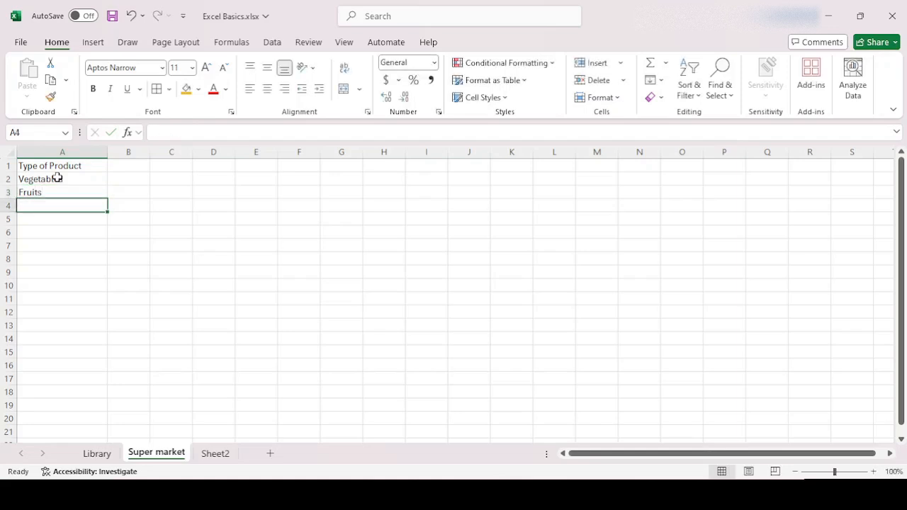
text(Meat)
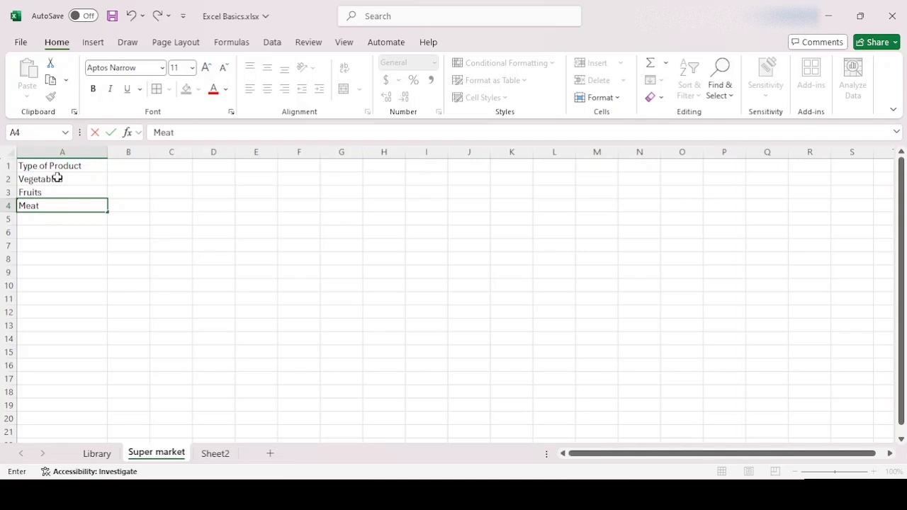
key(Return)
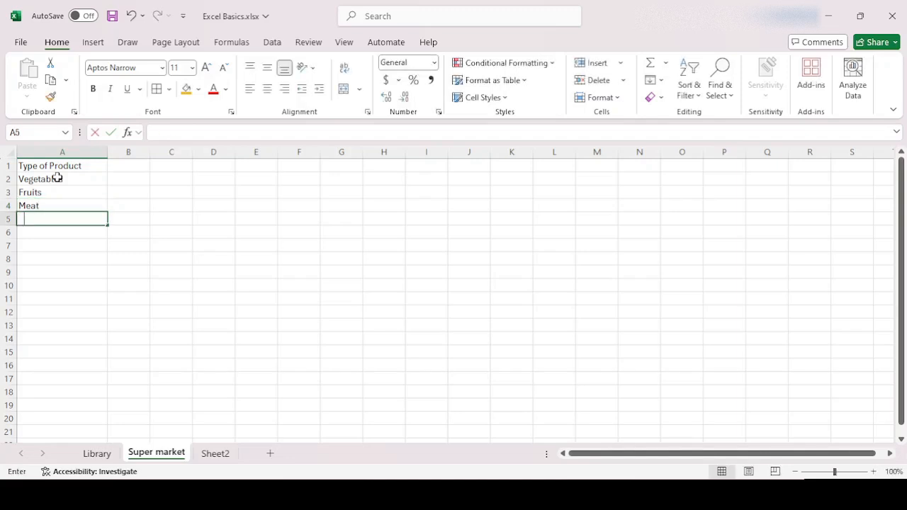
Add "Drinks" as the product type in cell A5, below Meat.
text(driks)
key(Return)
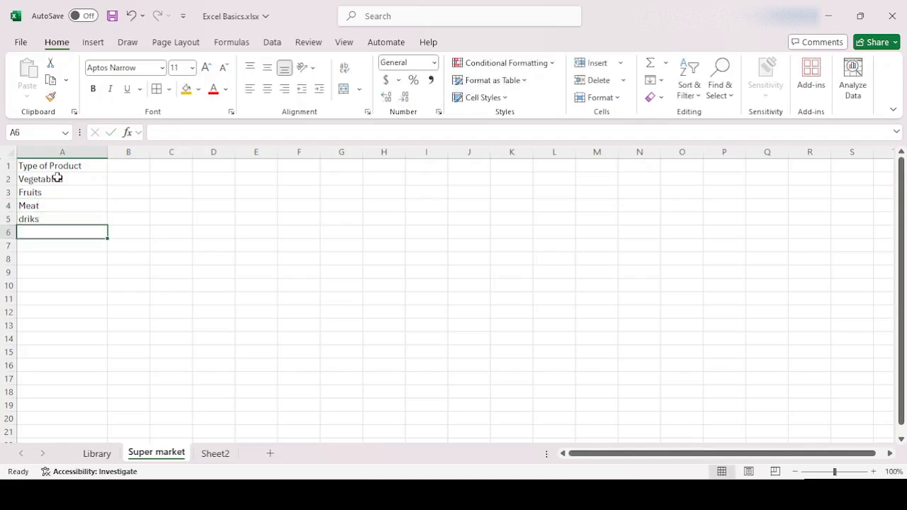
key(shift+Up)
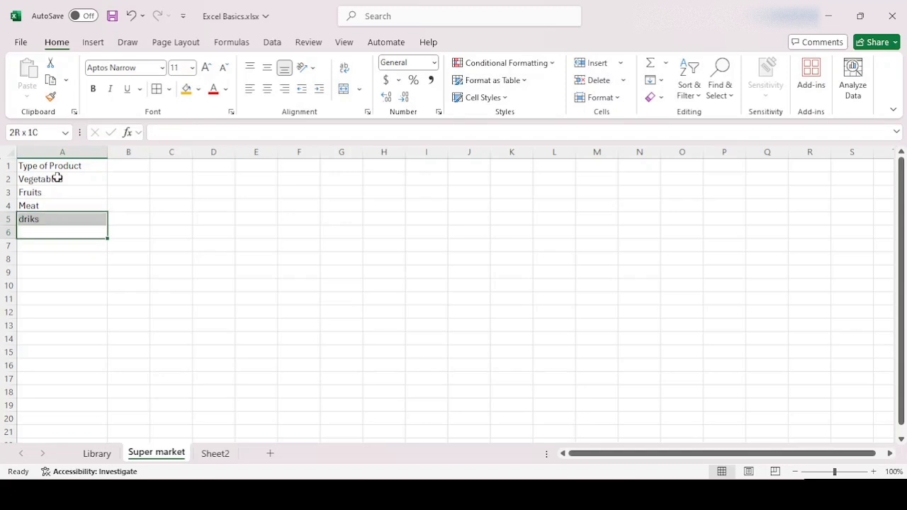
key(BackSpace)
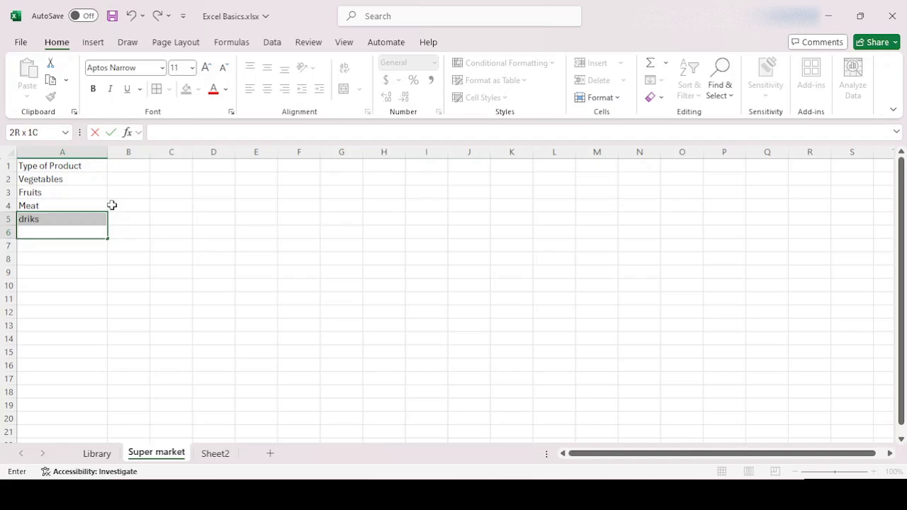
key(Down)
click(68, 224)
key(BackSpace)
text(Drinks)
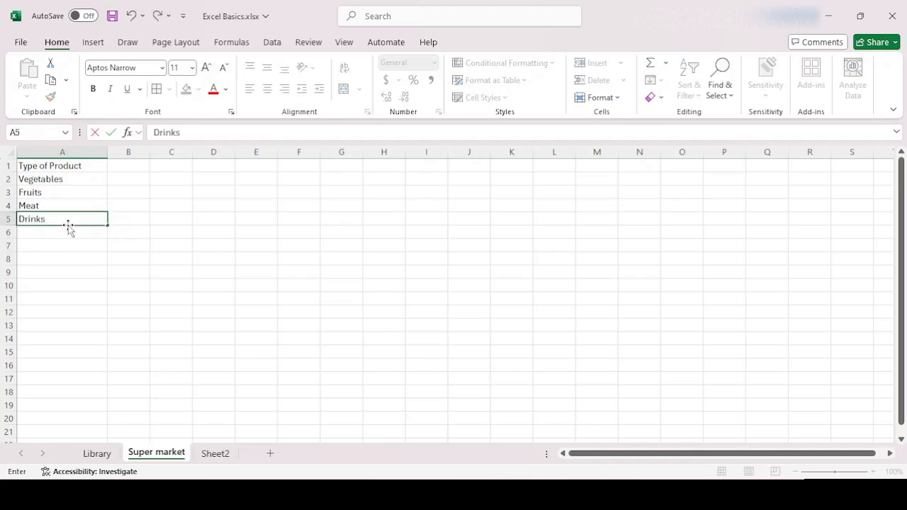
key(Return)
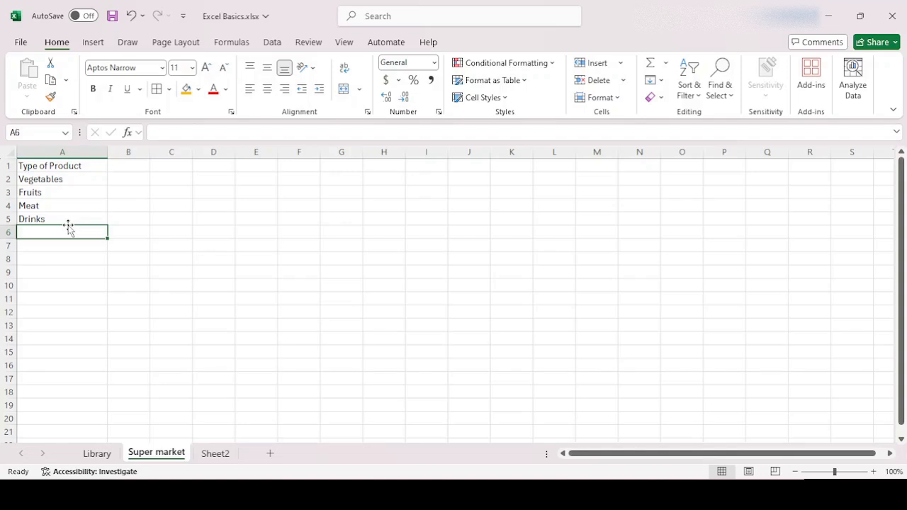
Complete the product list with "Flowers" in cell A6 and "Packaged goods" in cell A7.
text(Flowers)
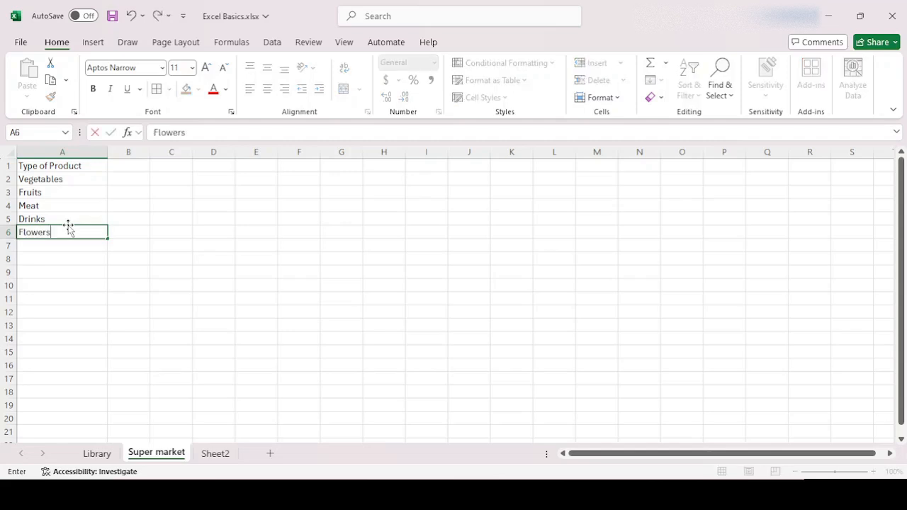
key(Return)
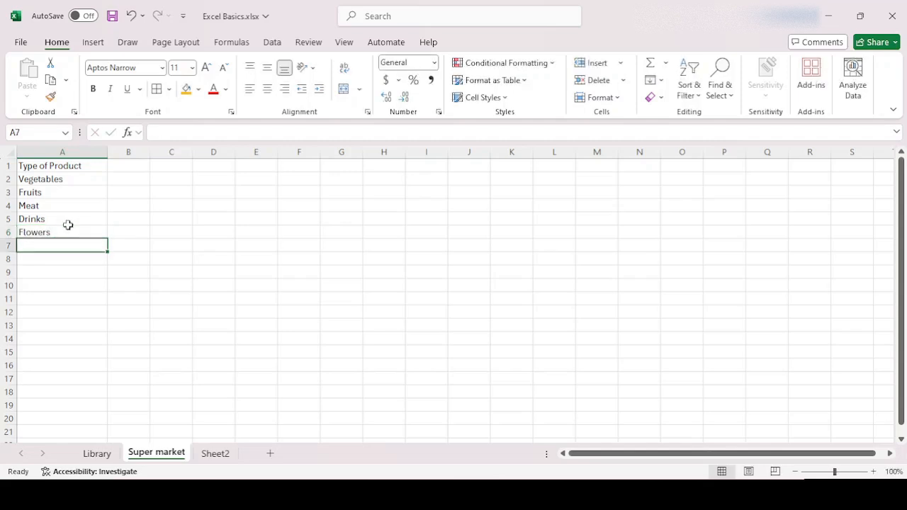
text(Pa)
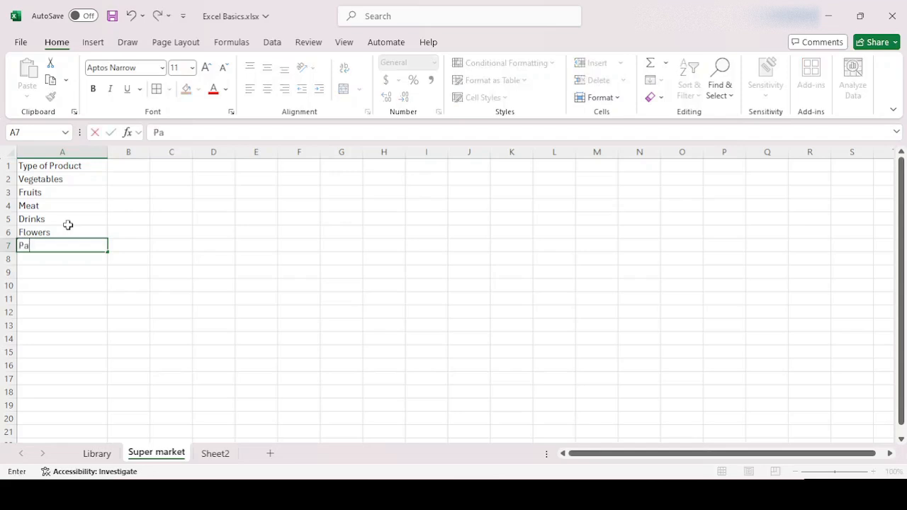
text(ckaged goods)
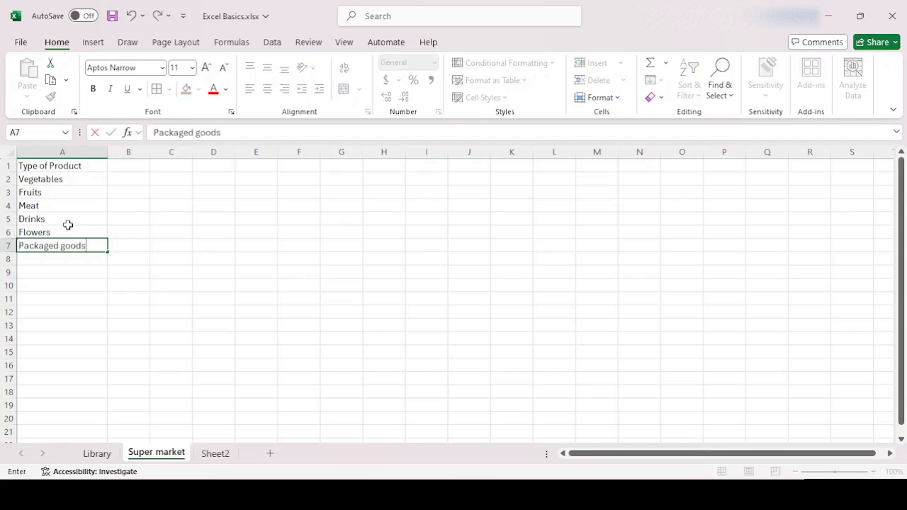
key(Return)
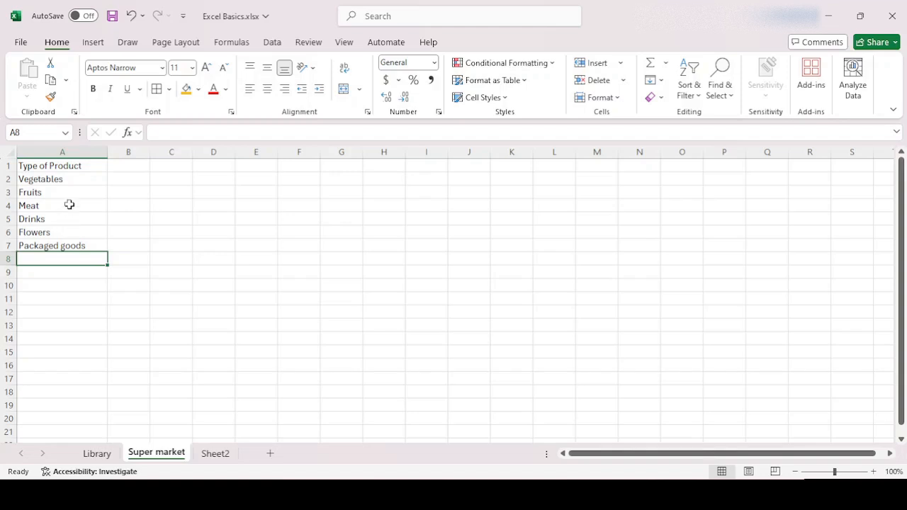
drag(71, 179, 77, 245)
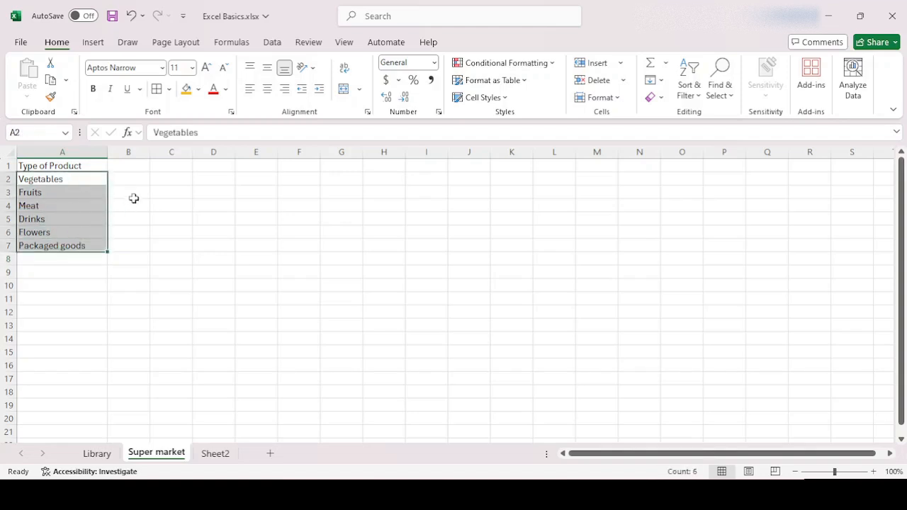
Enter the column headers "Cost" in cell B1 and "Sales M1" in cell C1.
click(136, 165)
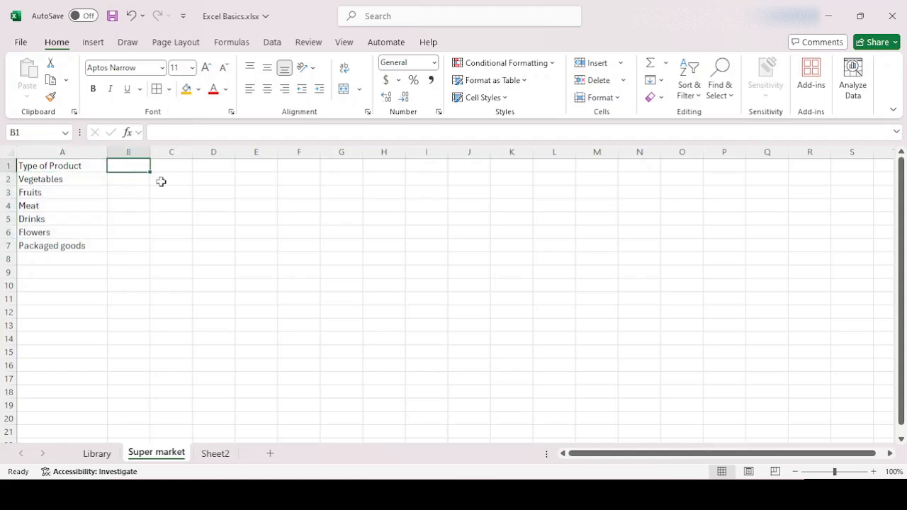
text(Cost)
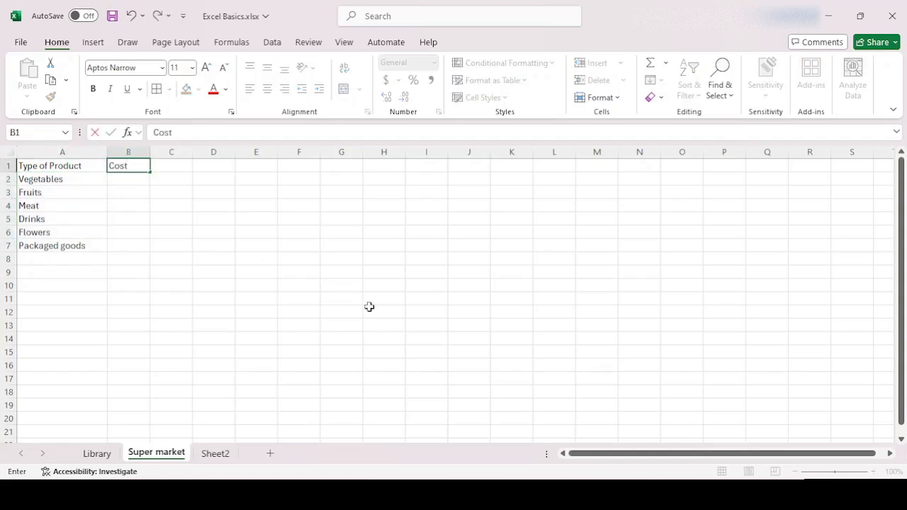
key(Return)
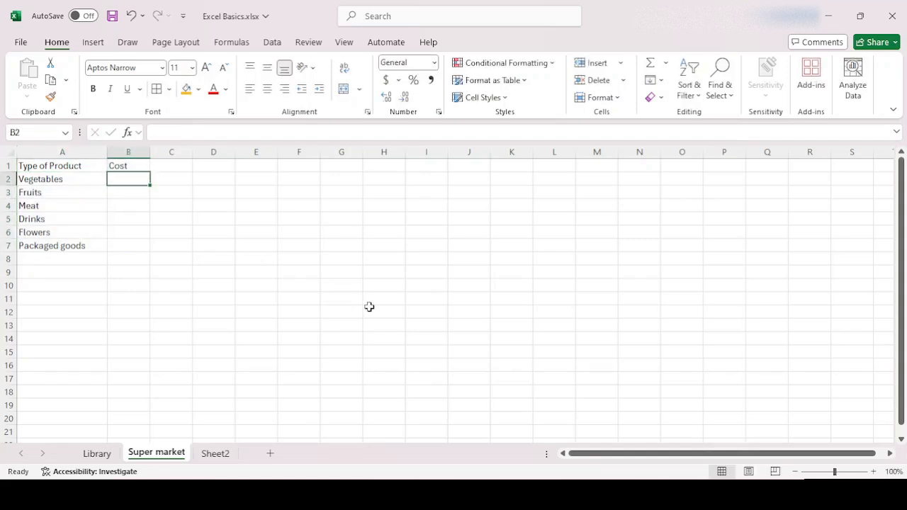
click(174, 166)
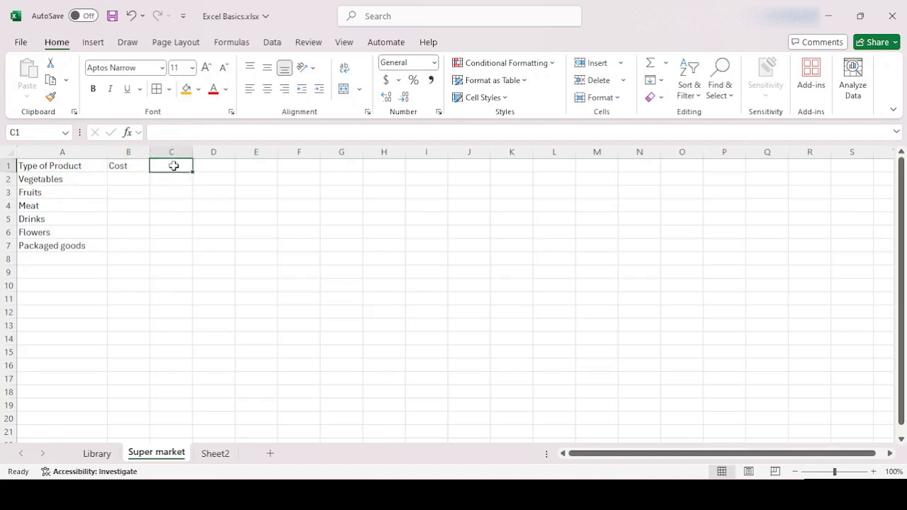
text(Sales M1)
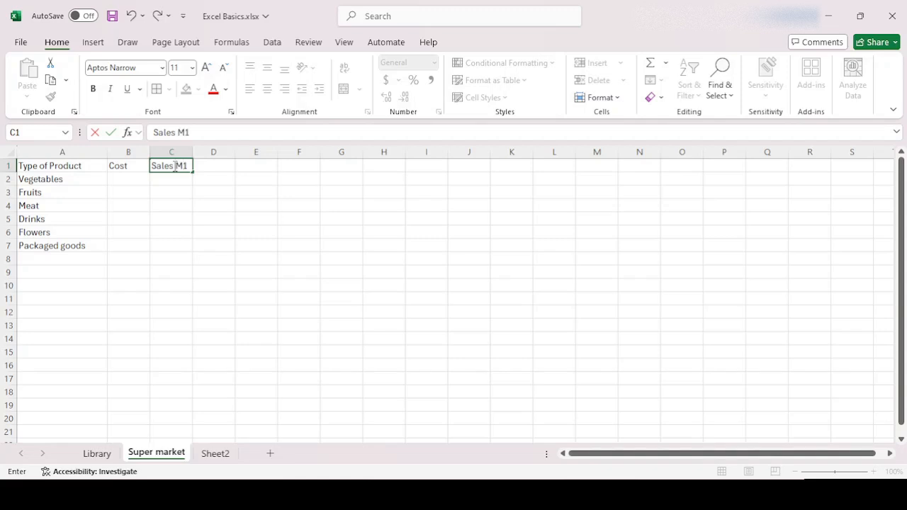
key(Return)
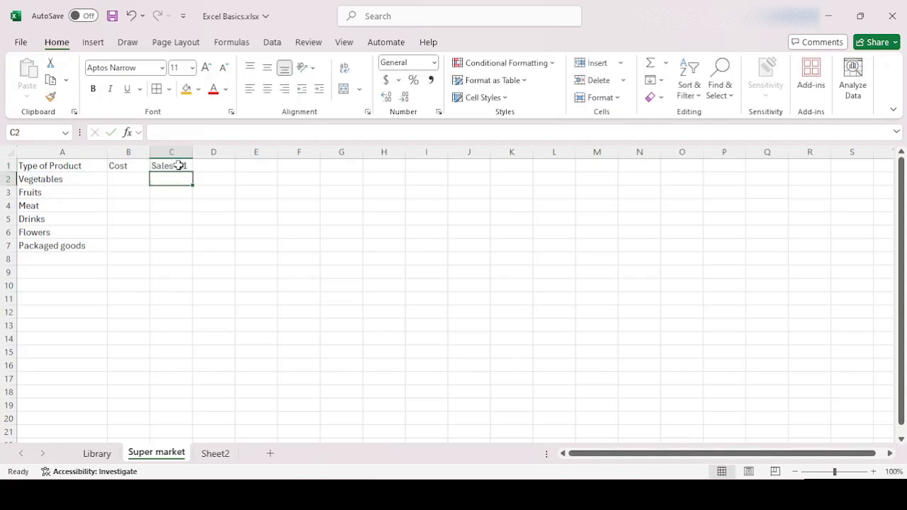
click(187, 165)
Enter 50 as the Vegetables cost in cell B2 and extend the B1 header to "Cost M1".
click(120, 180)
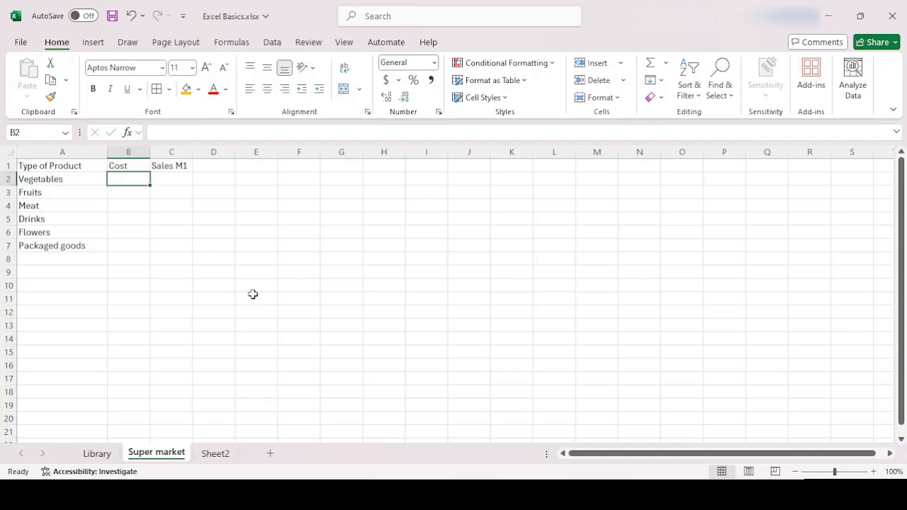
text(50)
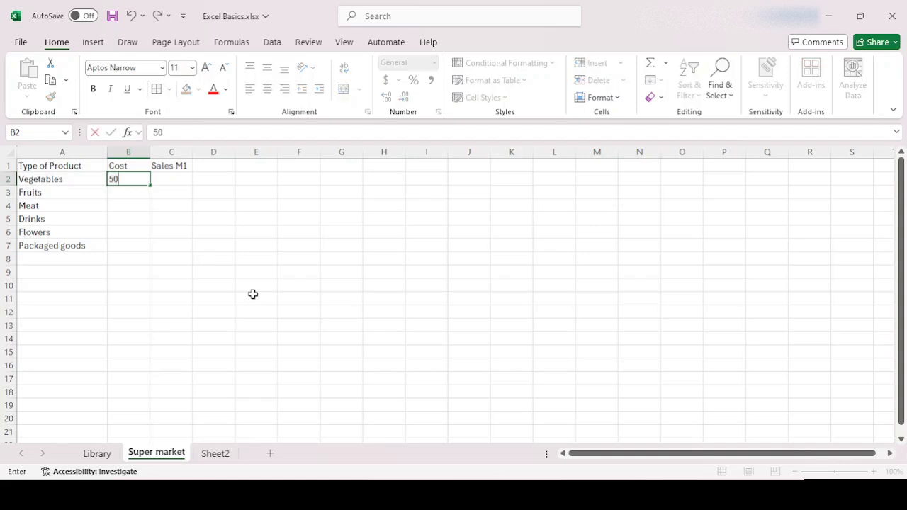
double_click(138, 164)
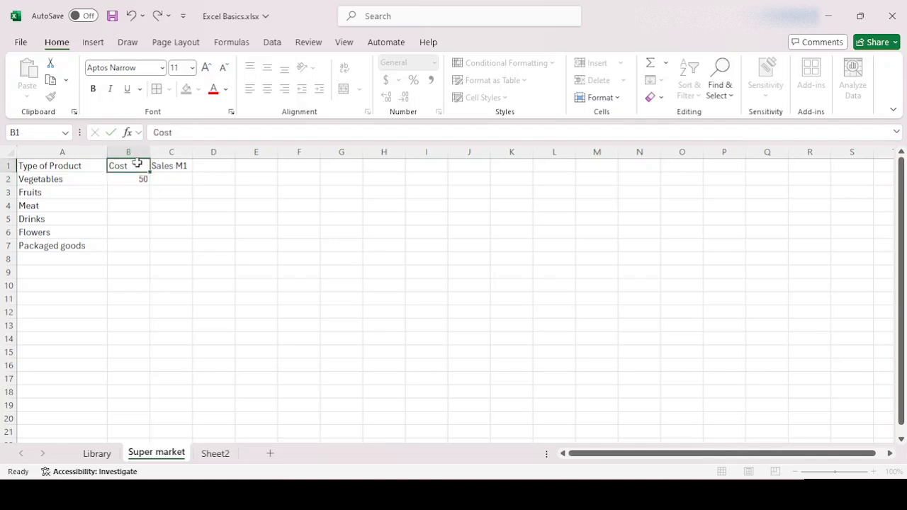
text(M1)
key(Return)
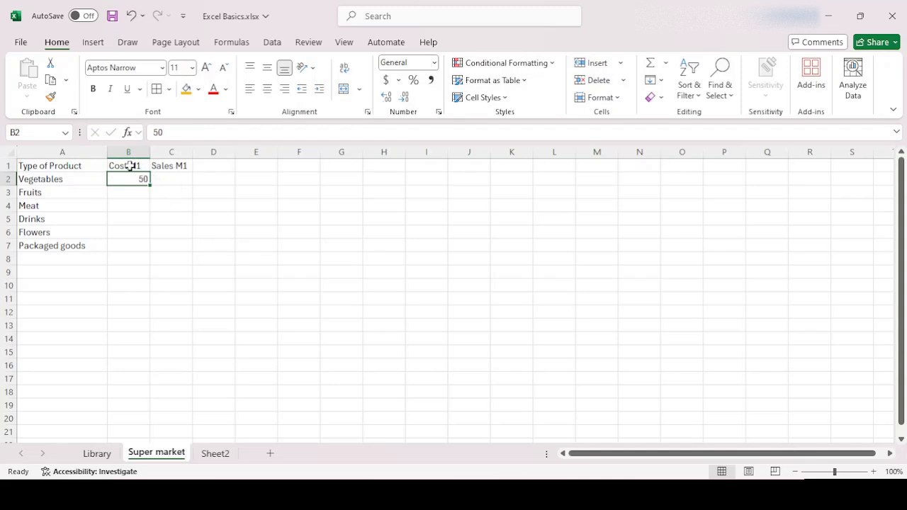
Enter 100 as the Vegetables value for Sales M1 in cell C2.
click(173, 177)
text(100)
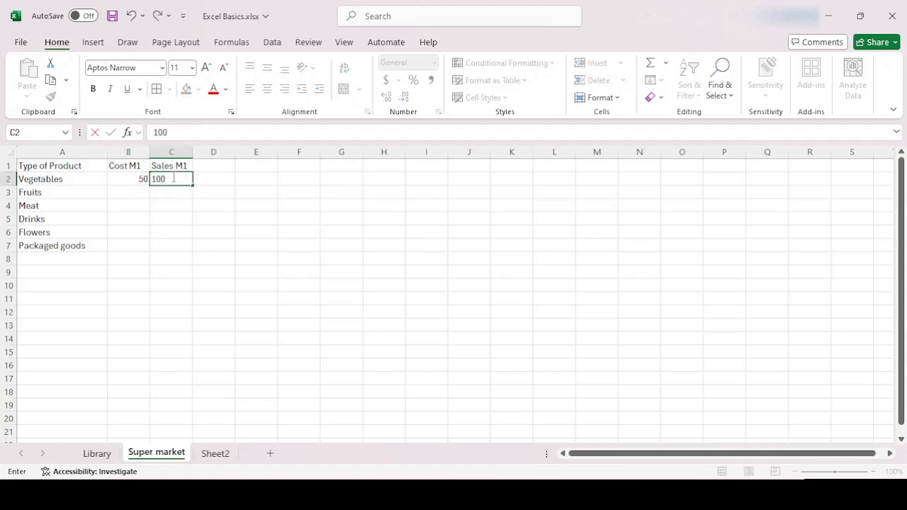
key(Return)
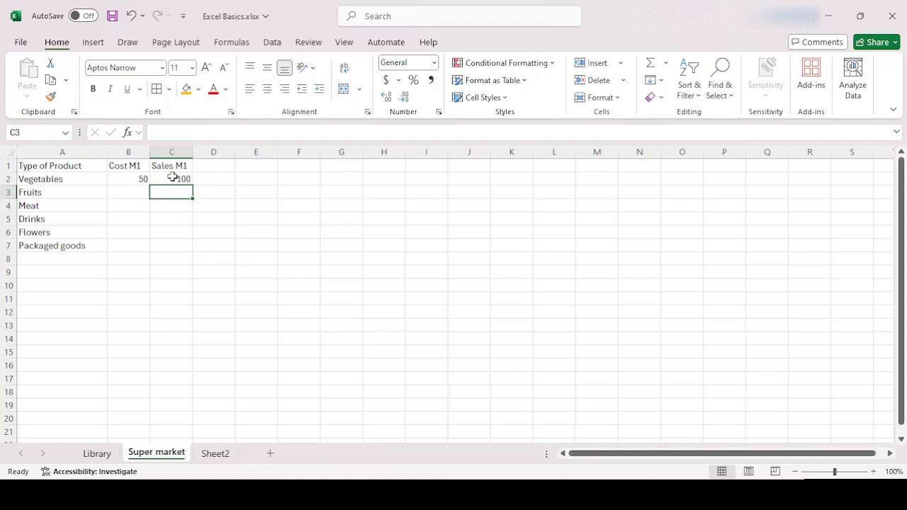
Apply the dollar Accounting number format to the Cost M1 and Sales M1 cells in range B2:C7.
click(177, 178)
click(130, 178)
click(168, 179)
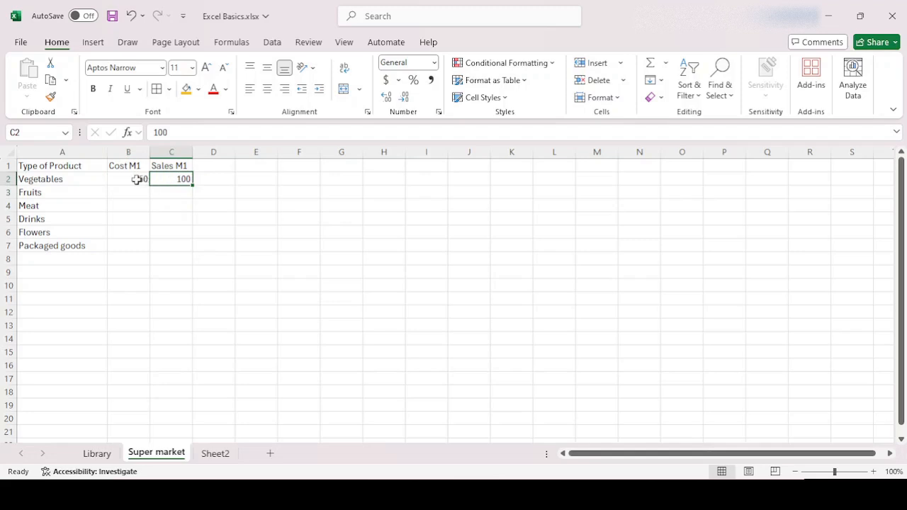
drag(127, 179, 169, 240)
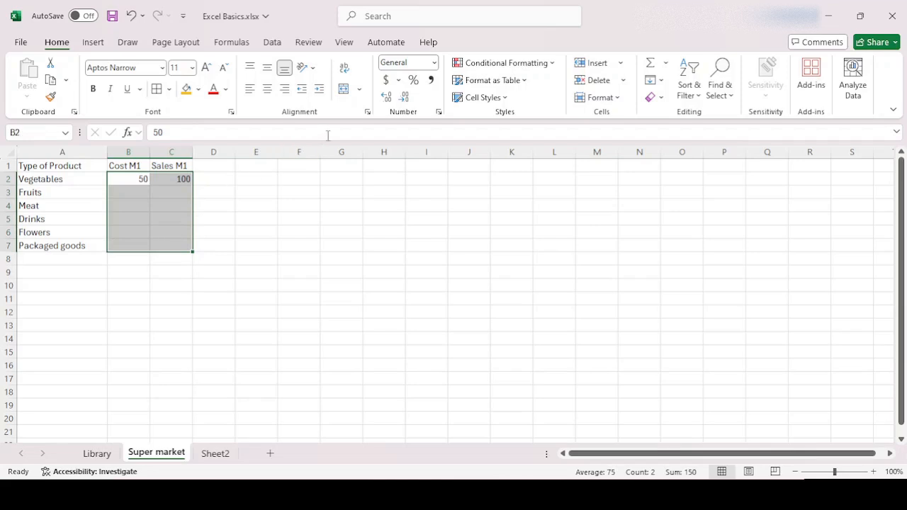
click(386, 83)
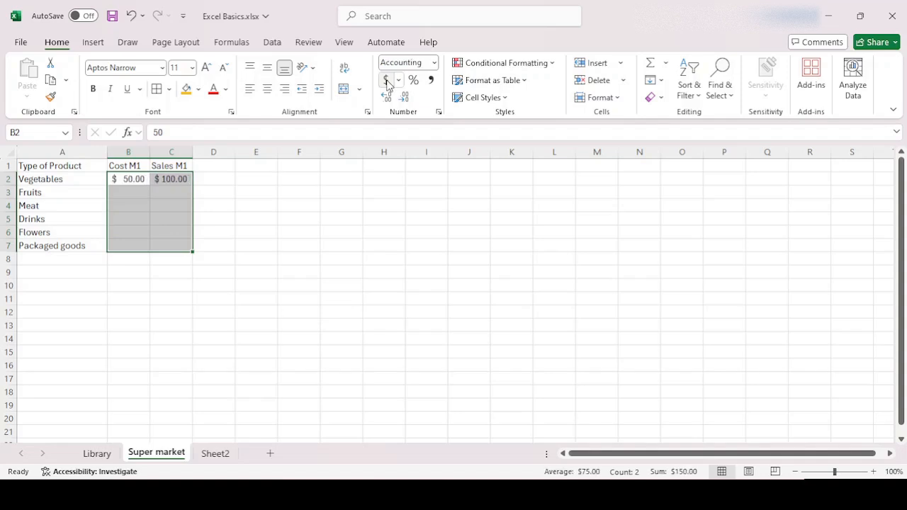
Extend the alternating Cost and Sales header series along row 1 from "Cost M2" in D1 through "Sales M6" in M1.
drag(190, 152, 299, 167)
click(222, 166)
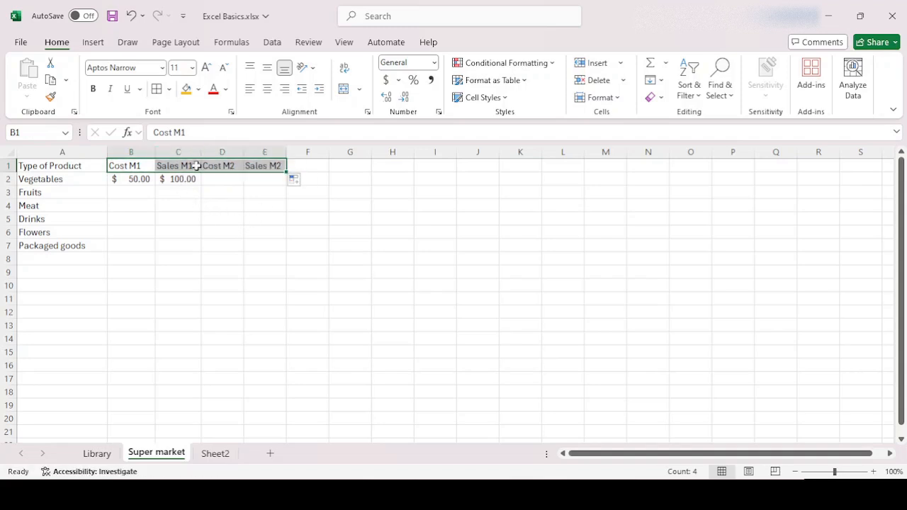
click(222, 168)
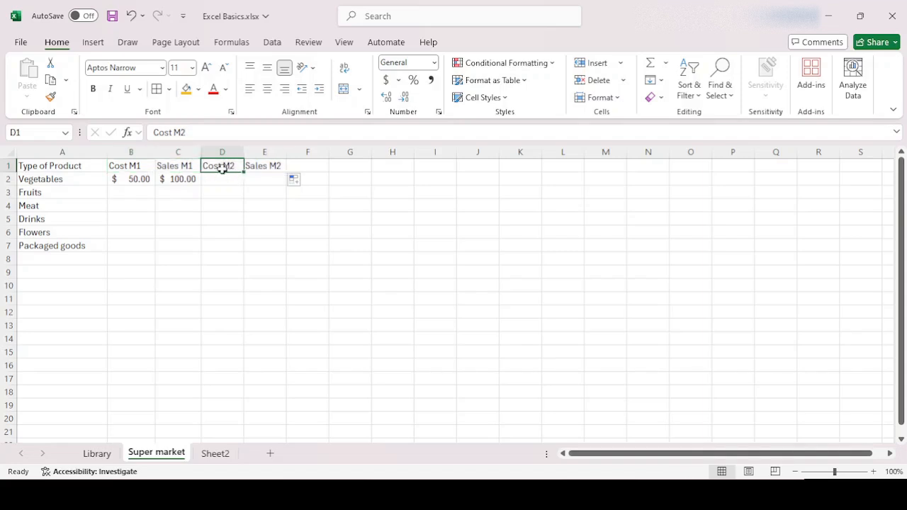
click(259, 170)
drag(222, 164, 257, 165)
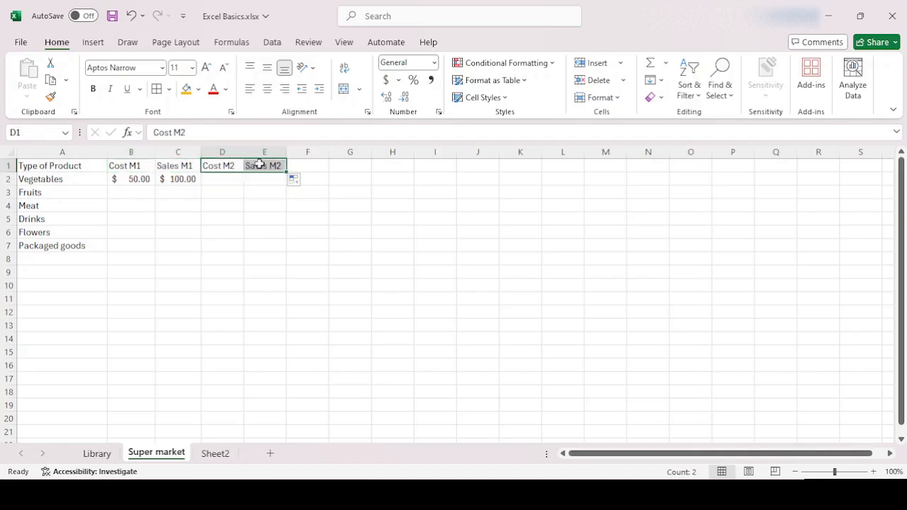
click(318, 166)
drag(228, 164, 622, 165)
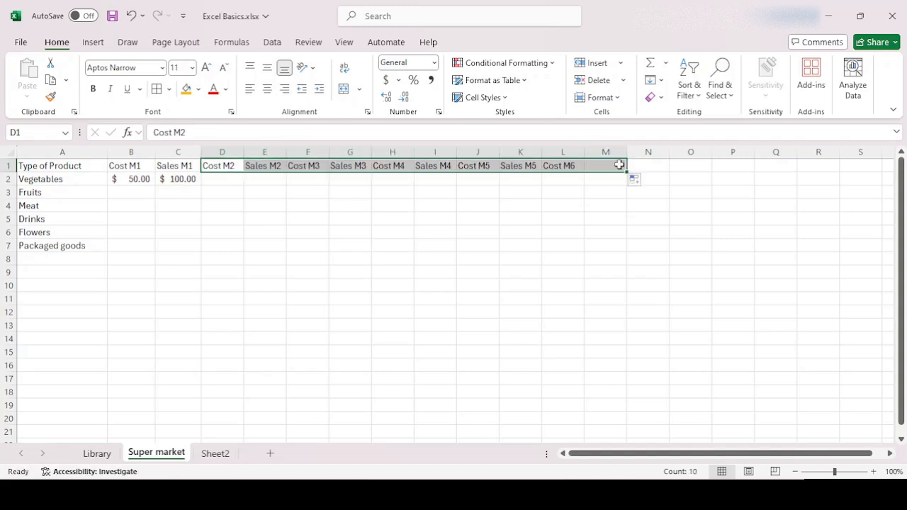
Enter the M1 cost and sales figures for Fruits (100 and 250) and Meat (300 and 560) in B3:C4.
click(141, 197)
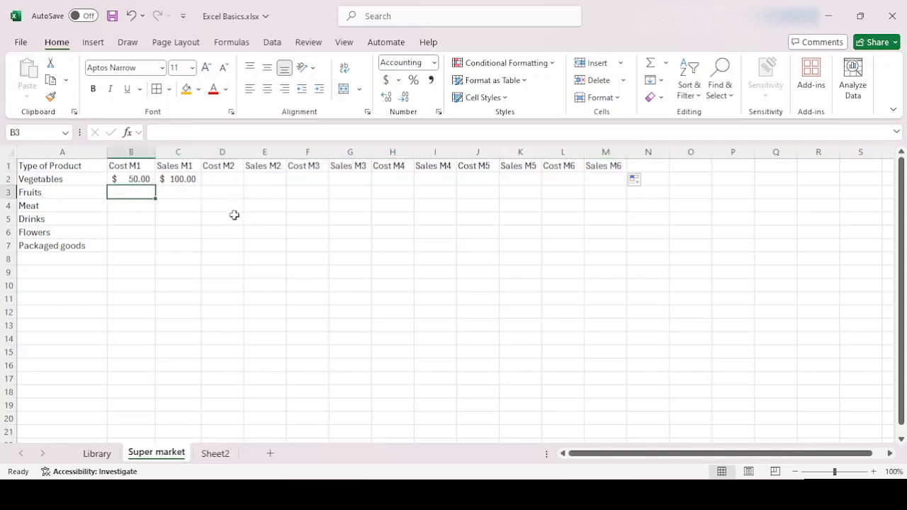
text(100)
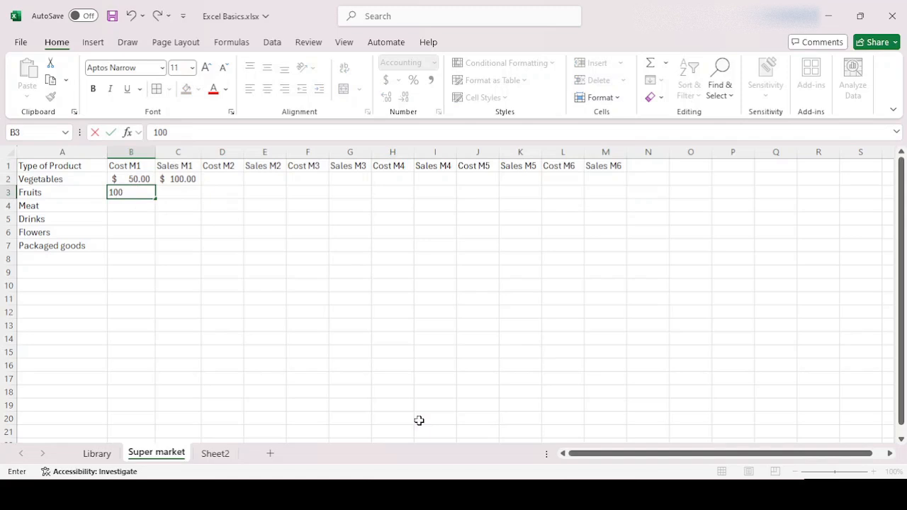
key(Tab)
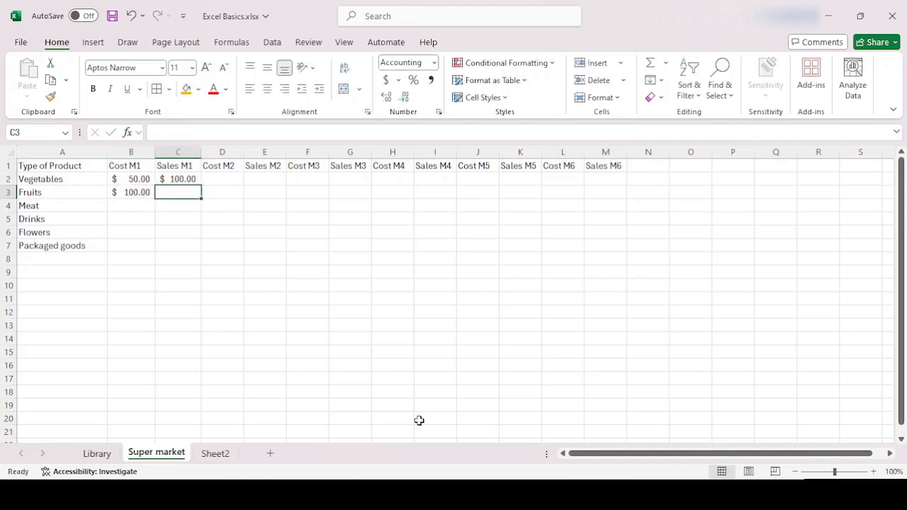
text(250)
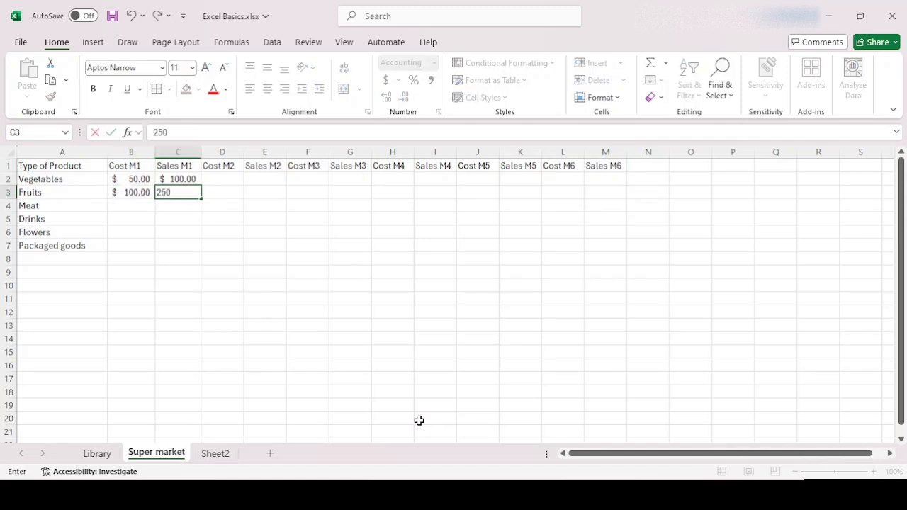
key(Return)
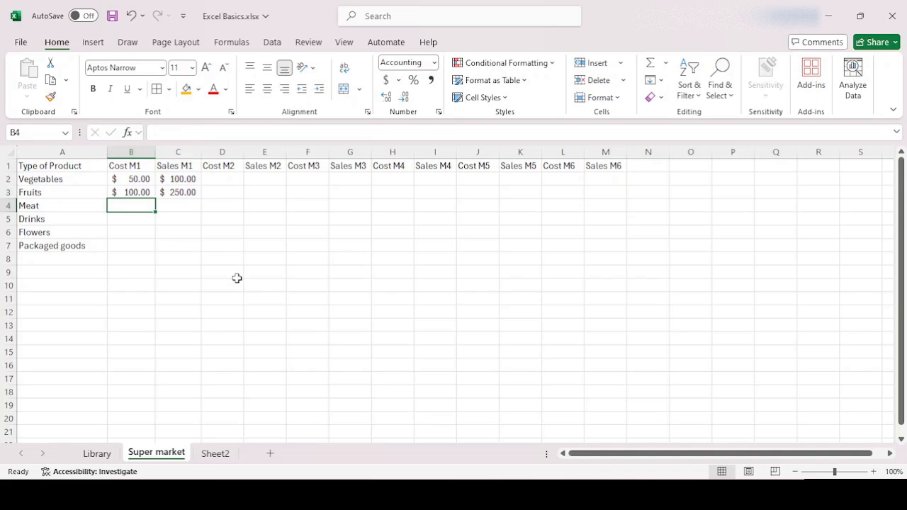
text(300)
key(Tab)
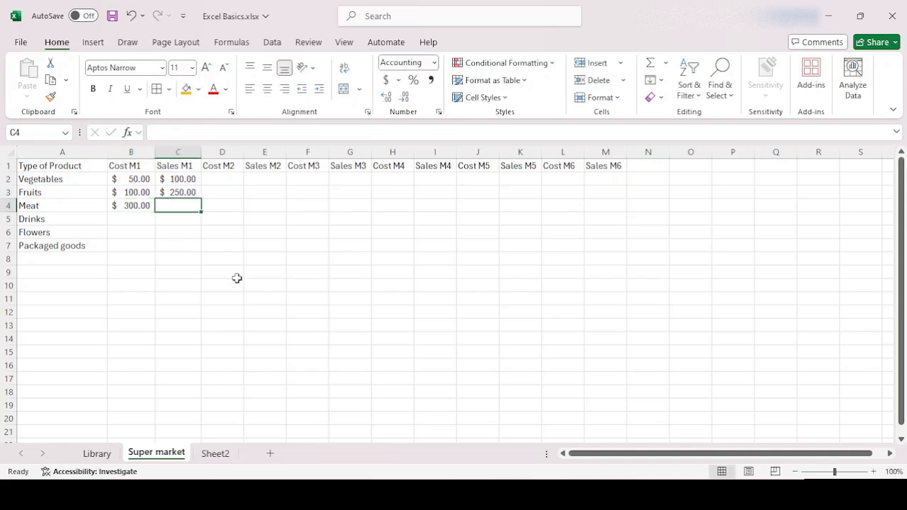
text(560)
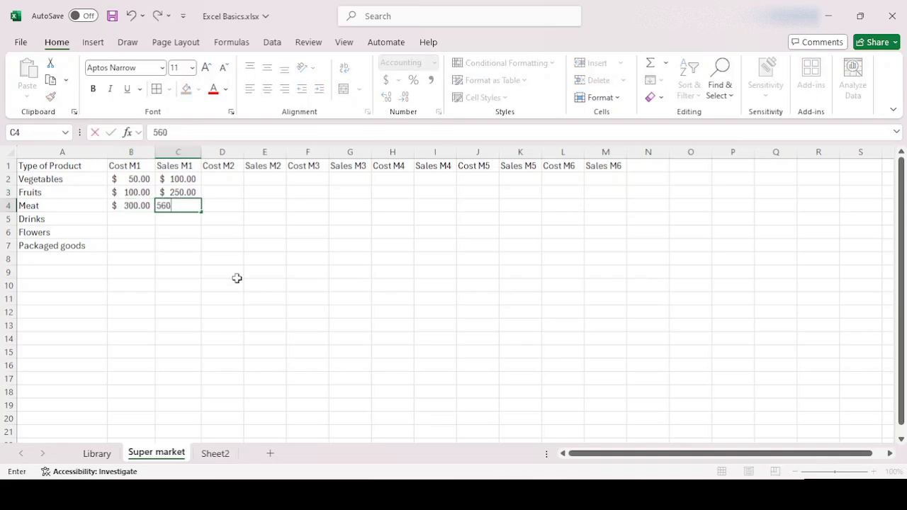
key(Return)
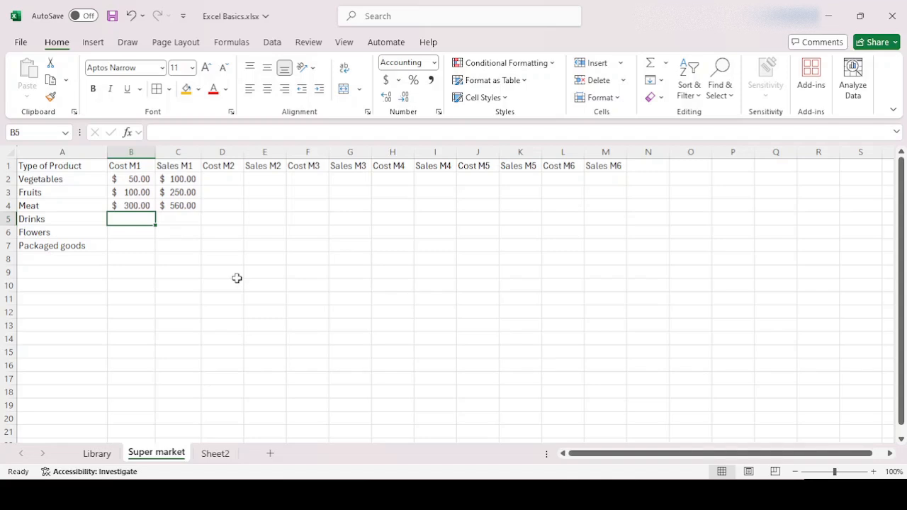
Enter the M1 cost and sales figures for Drinks (100 and 250) and Flowers (200 and 300) in B5:C6.
text(100)
key(Tab)
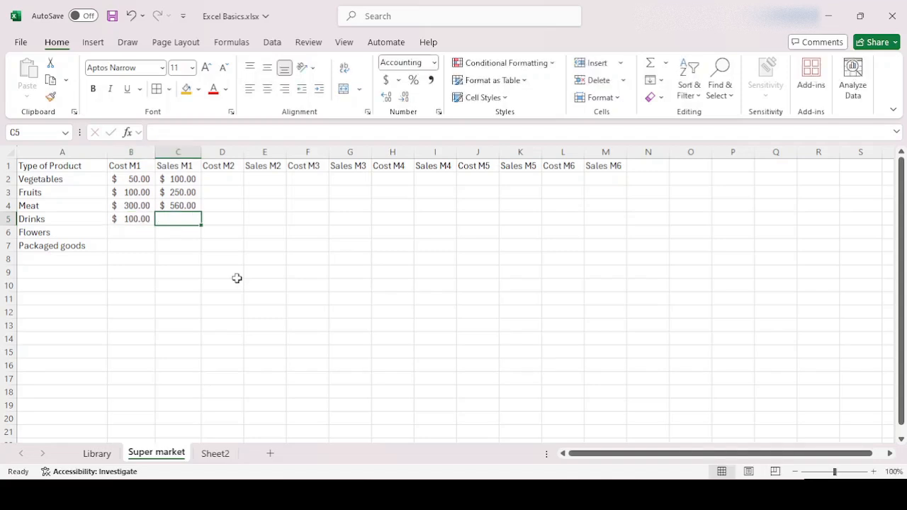
text(250)
key(Return)
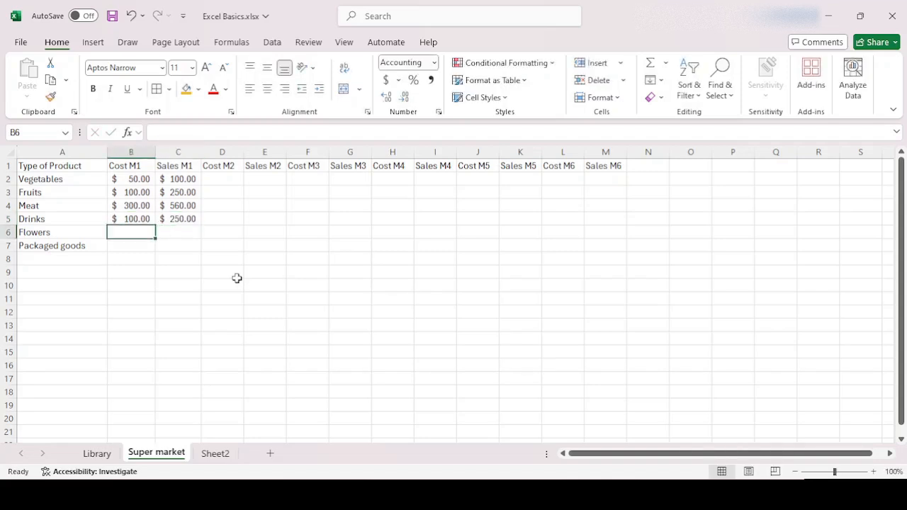
text(200)
key(Tab)
text(30)
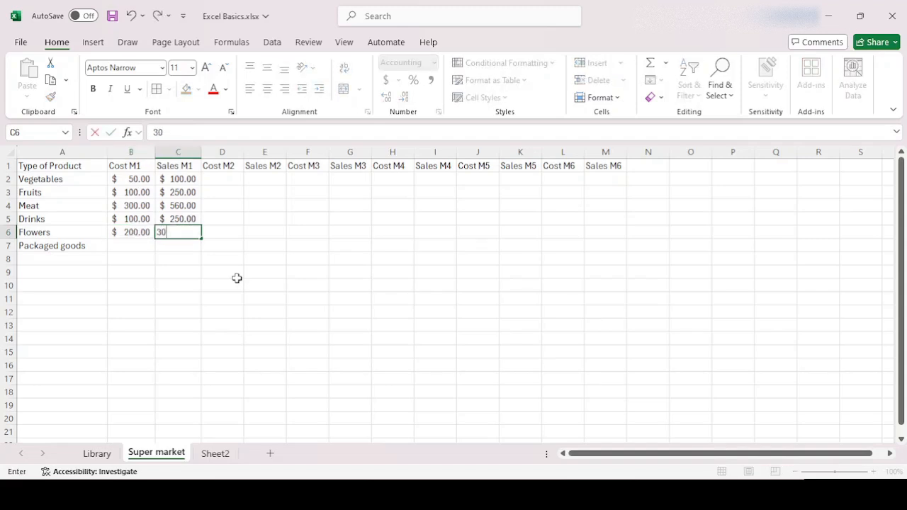
key(Tab)
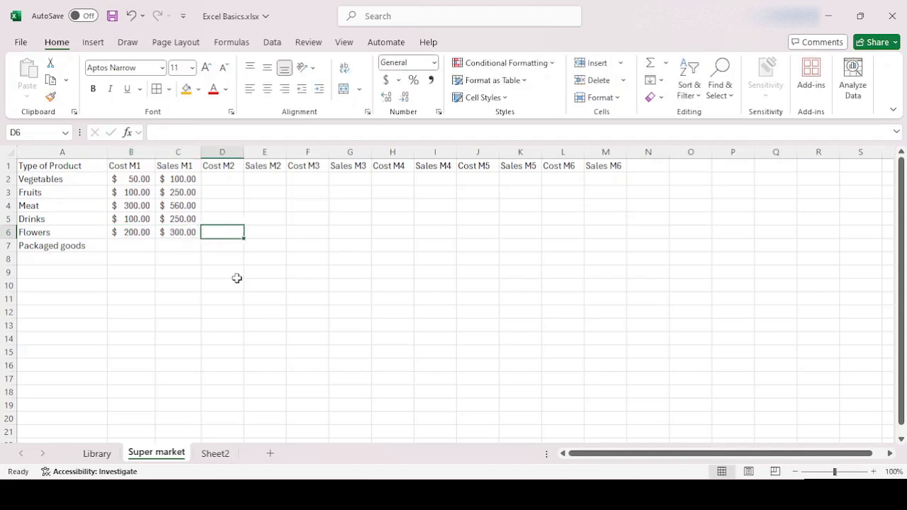
Enter the Packaged goods figures for M1: cost 1000 in cell B7 and sales 1400 in cell C7.
click(127, 243)
text(1000)
key(Tab)
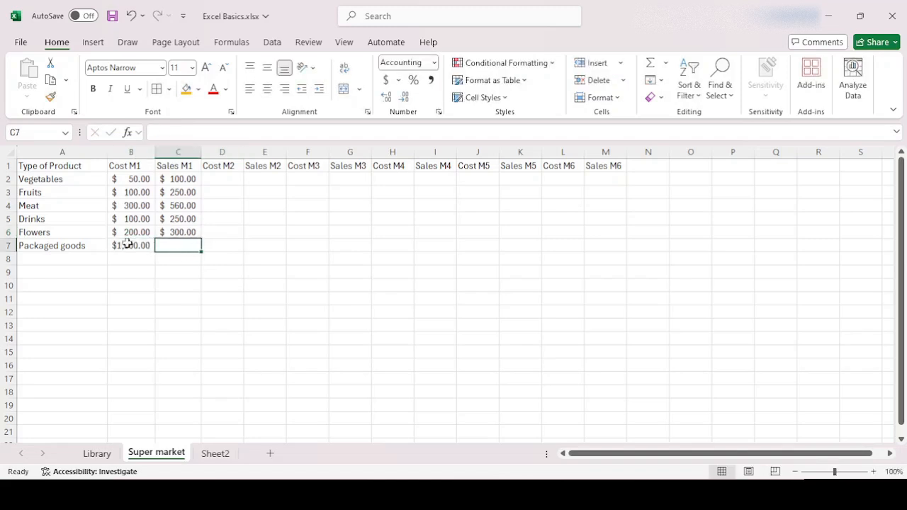
text(1)
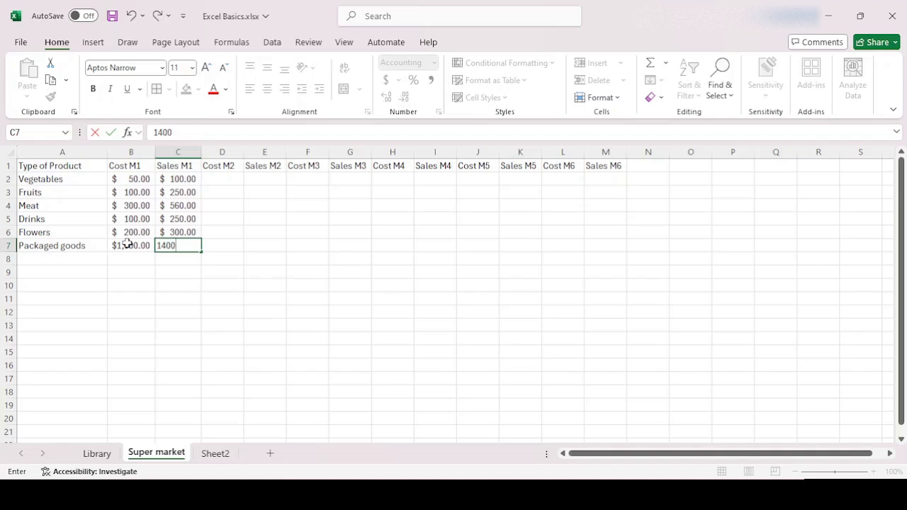
text(400)
key(Return)
Widen columns B through M to one equal width for the monthly figures.
drag(198, 152, 213, 152)
drag(140, 152, 362, 151)
drag(422, 182, 656, 150)
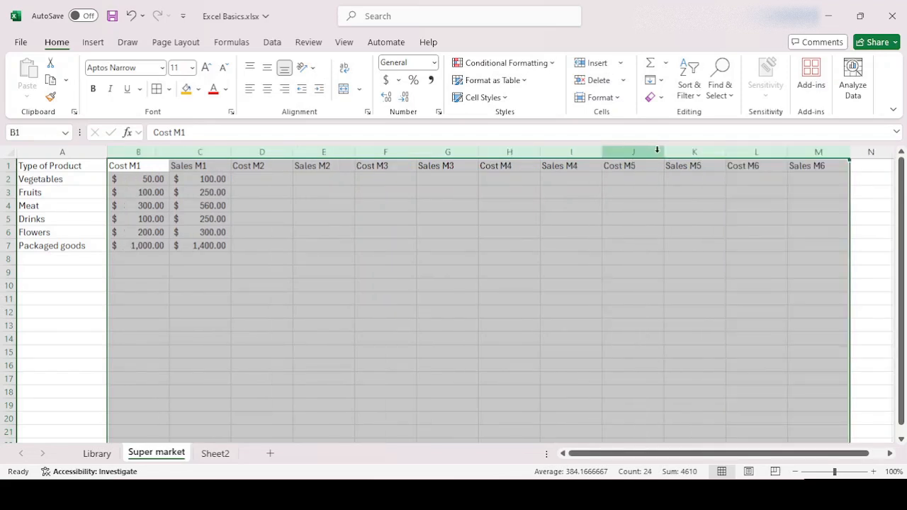
Apply the dollar Accounting number format to the empty M2 to M6 cells in range D2:M7.
click(254, 189)
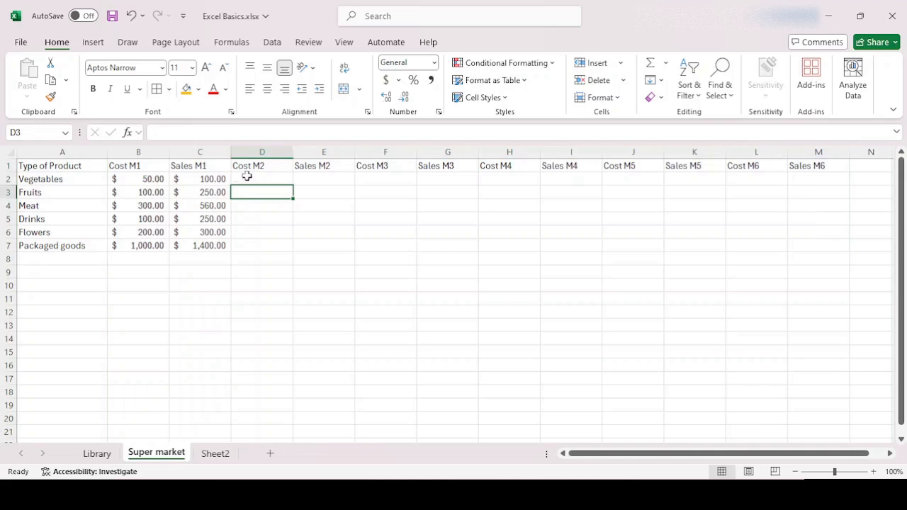
drag(247, 175, 824, 252)
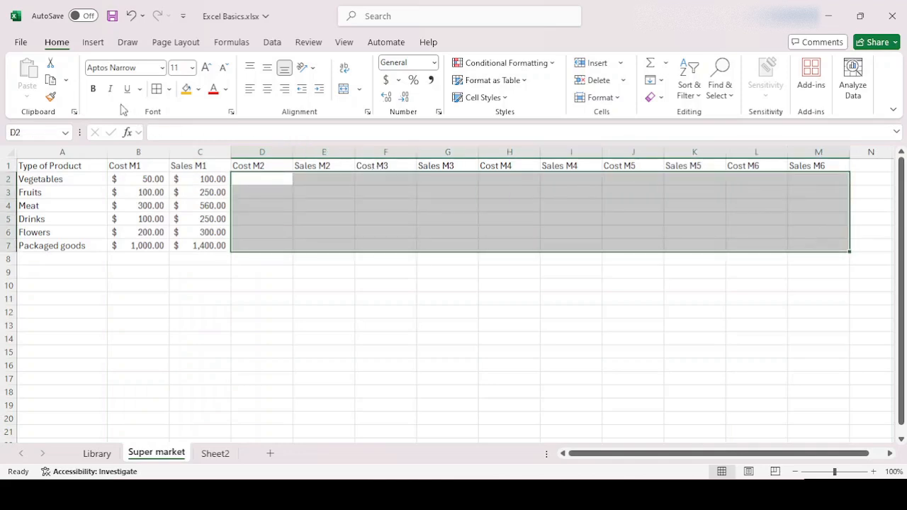
click(386, 80)
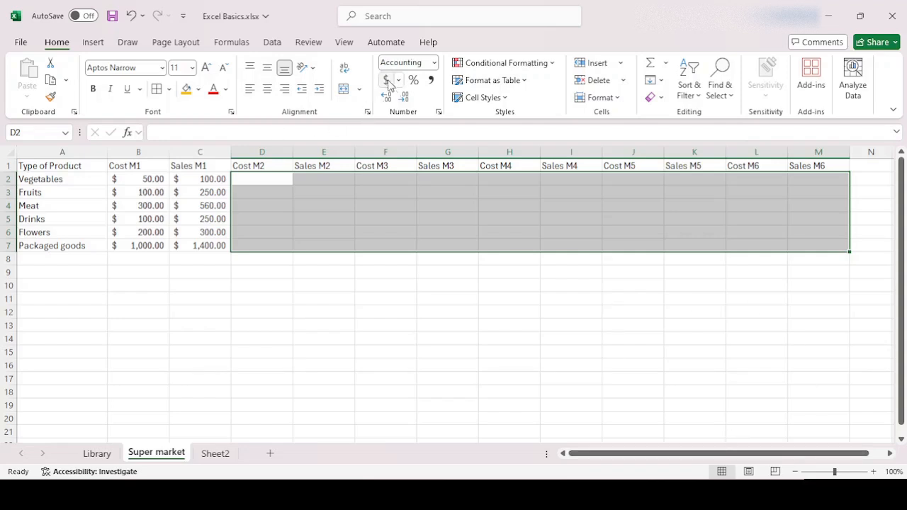
Enter the Vegetables figures for M2: cost 60 in cell D2 and sales 120 in cell E2.
click(875, 472)
click(875, 472)
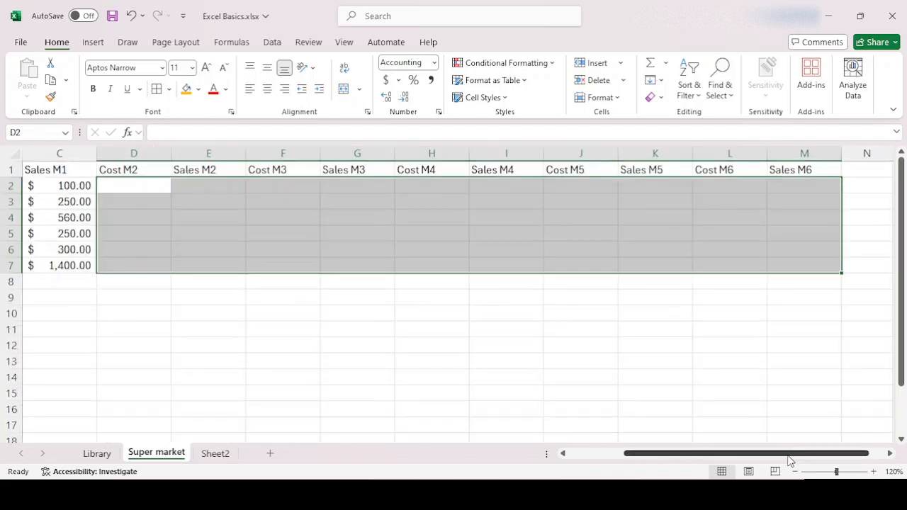
click(874, 472)
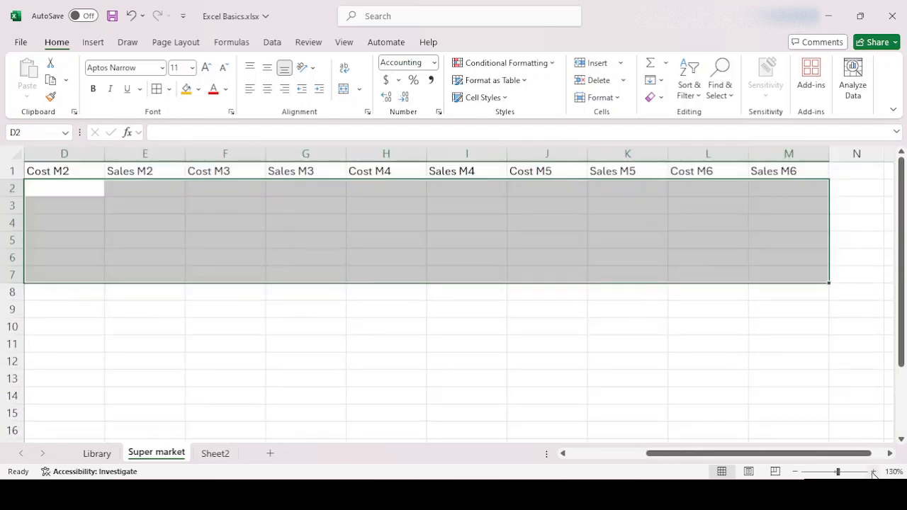
drag(809, 454, 730, 455)
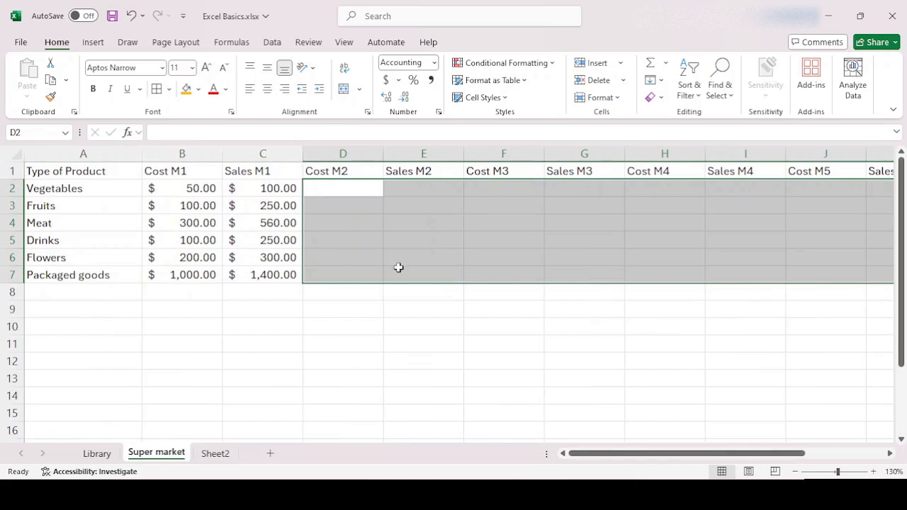
click(336, 182)
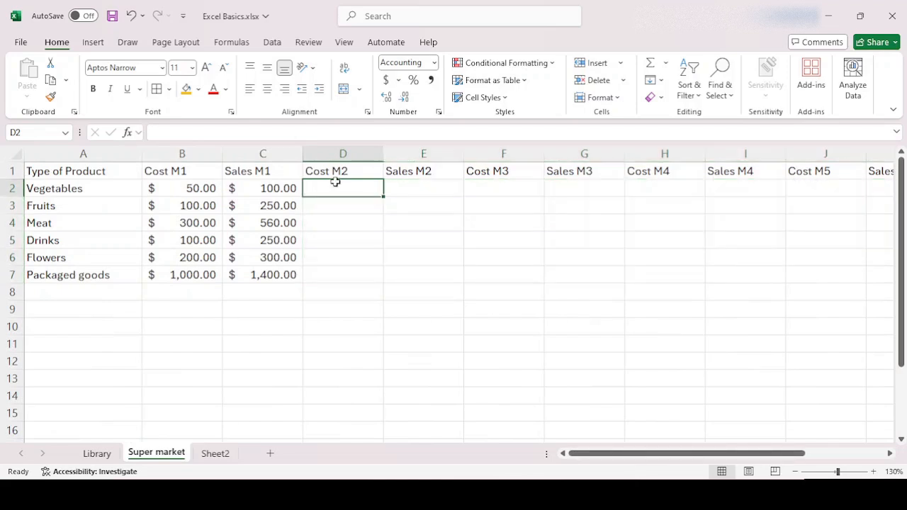
text(60)
key(Tab)
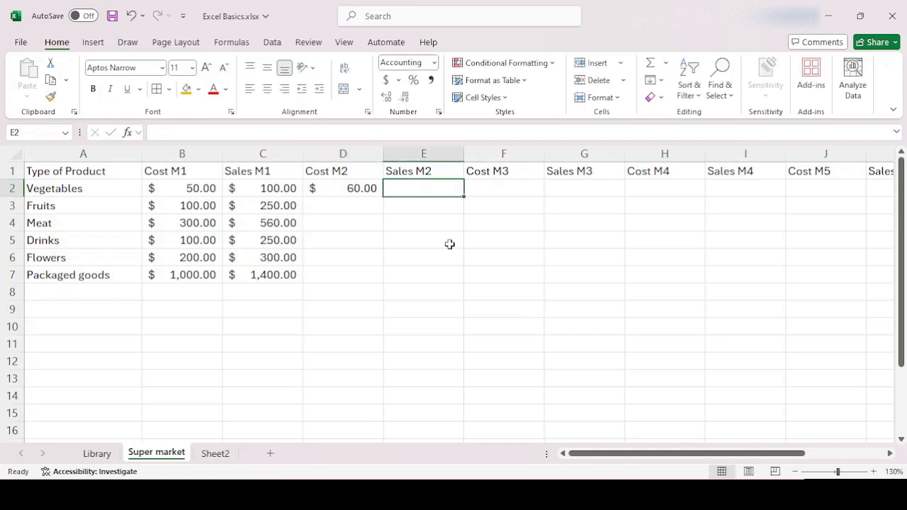
text(120)
key(Return)
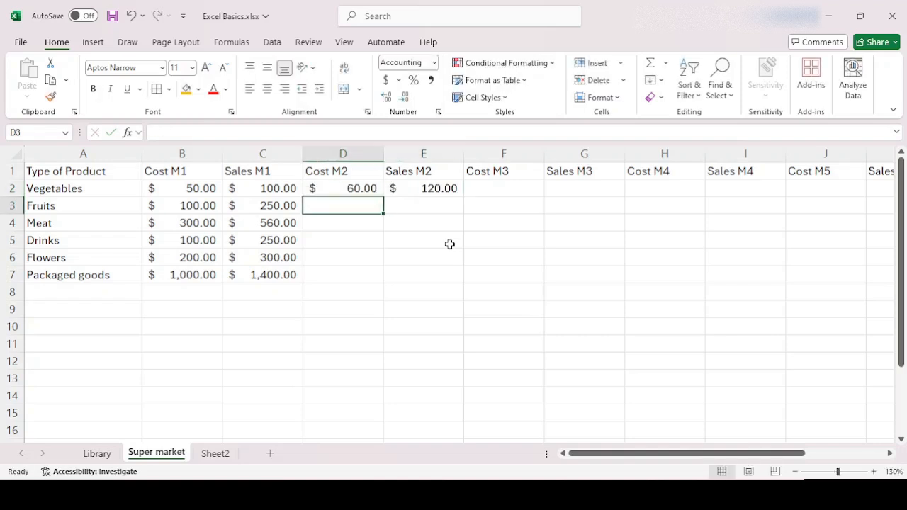
Enter the Fruits figures for M2: cost 120 in cell D3 and sales 275 in cell E3.
text(120)
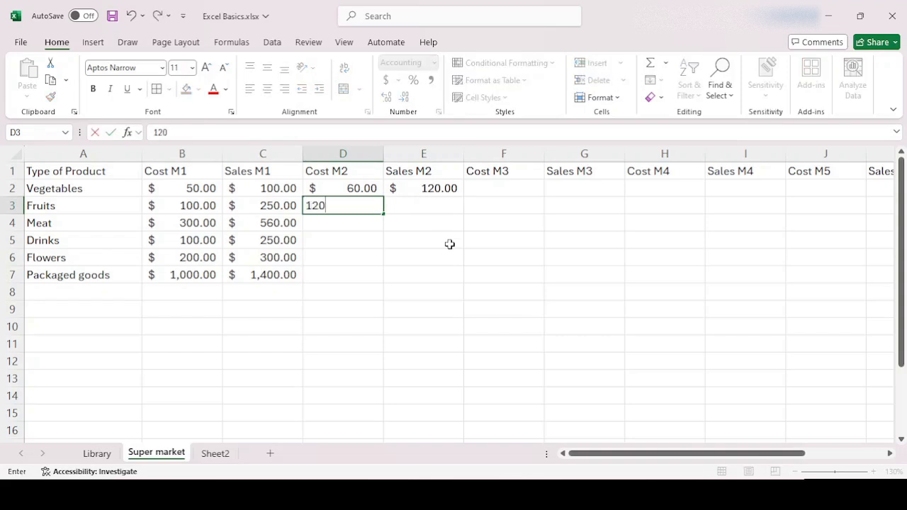
key(Tab)
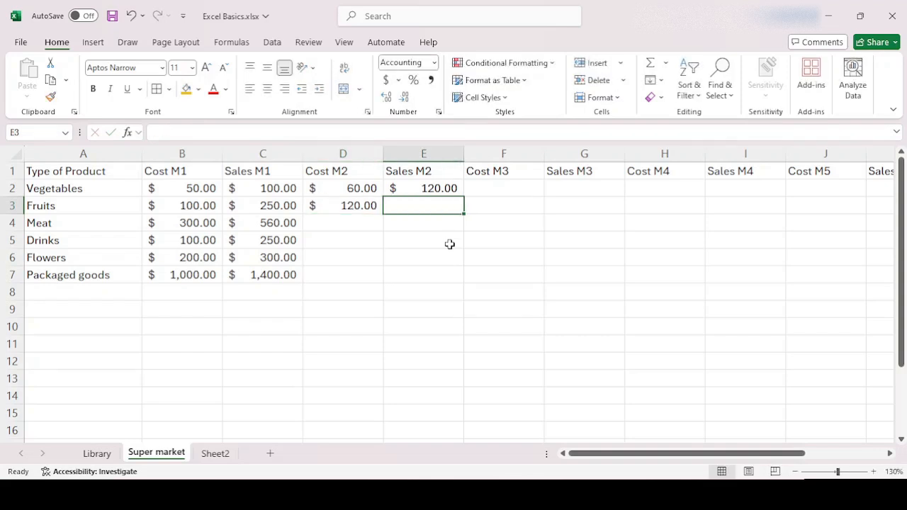
text(275)
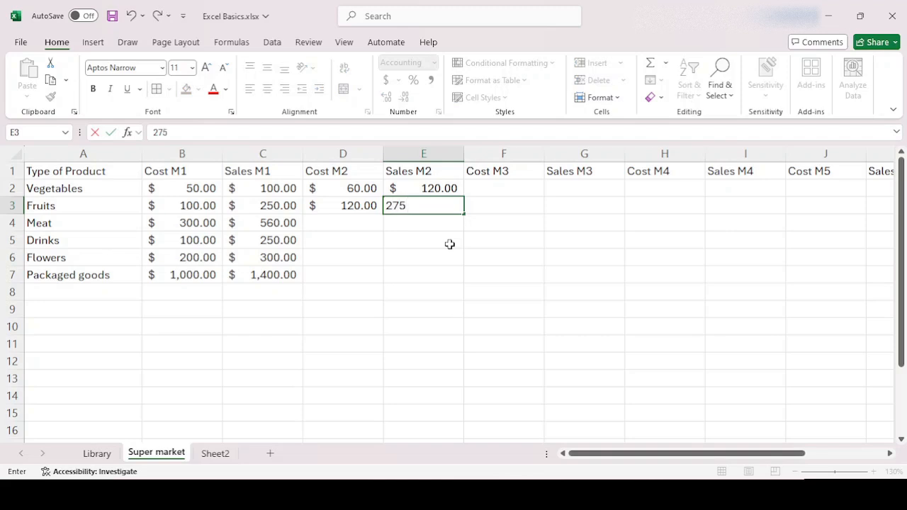
key(Return)
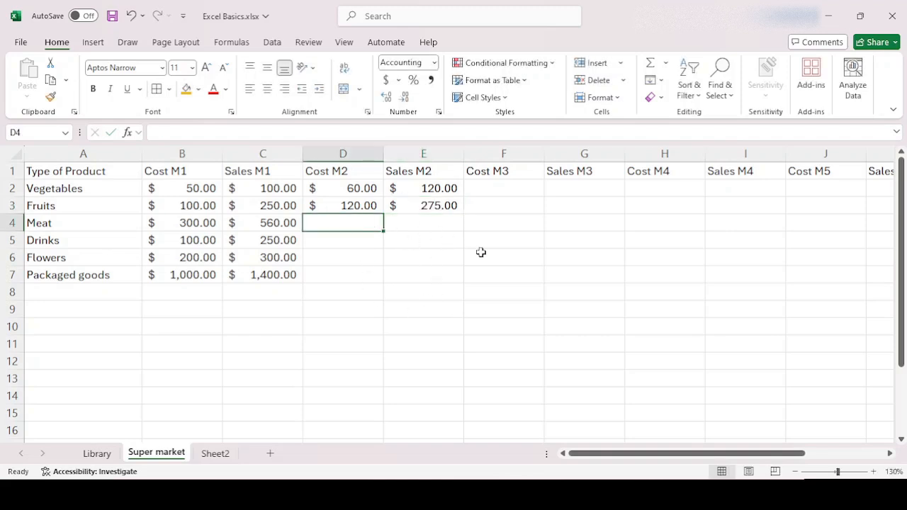
Enter the Meat figures for M2: cost 310 in cell D4 and sales 570 in cell E4.
text(310)
key(Tab)
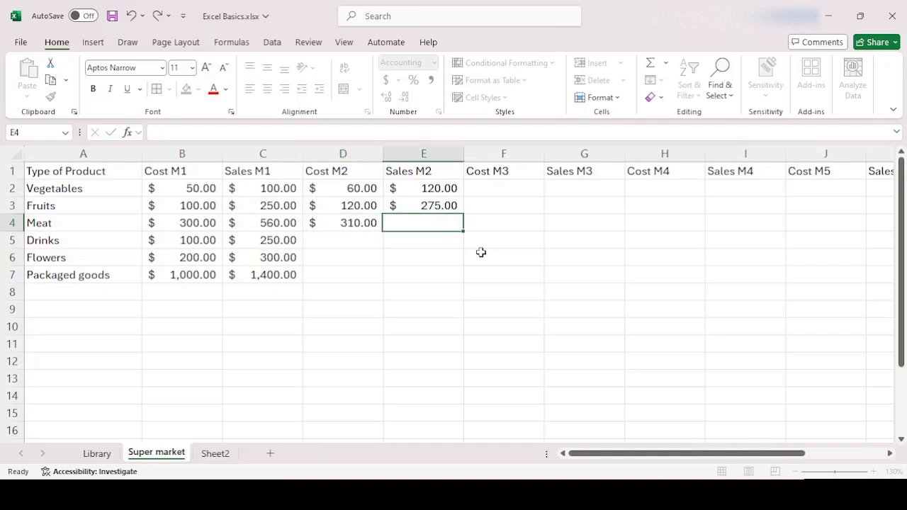
text(570)
key(Return)
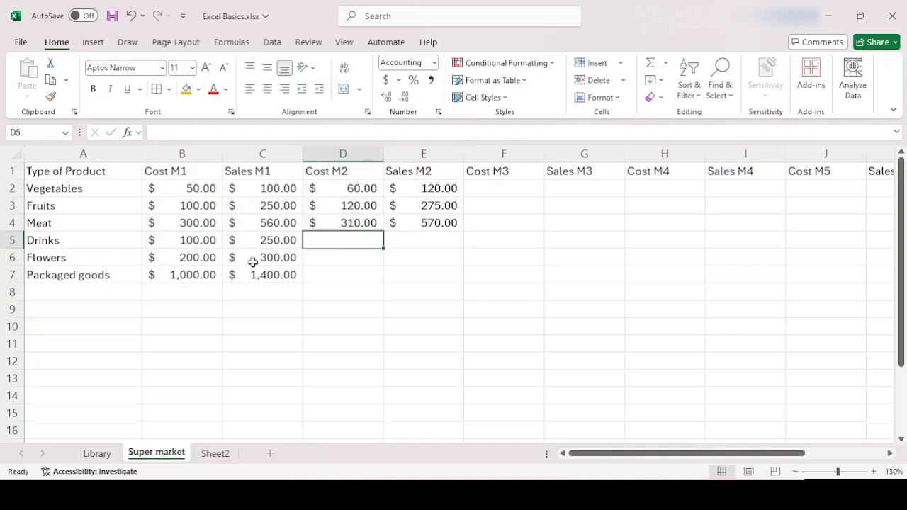
Enter the Drinks figures for M2: cost 100 in cell D5 and sales 250 in cell E5.
text(100)
key(Tab)
text(250)
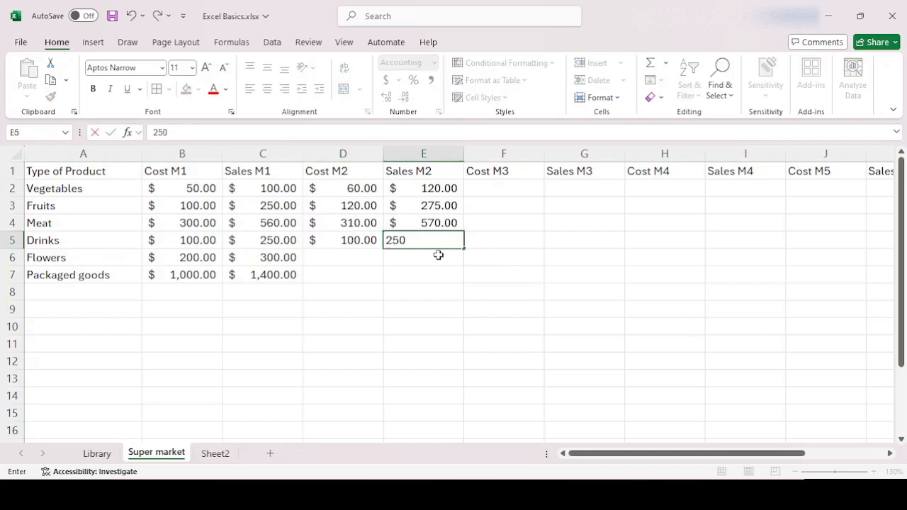
key(Tab)
Enter the Flowers figures for M2: cost 250 in cell D6 and sales 400 in cell E6.
click(342, 257)
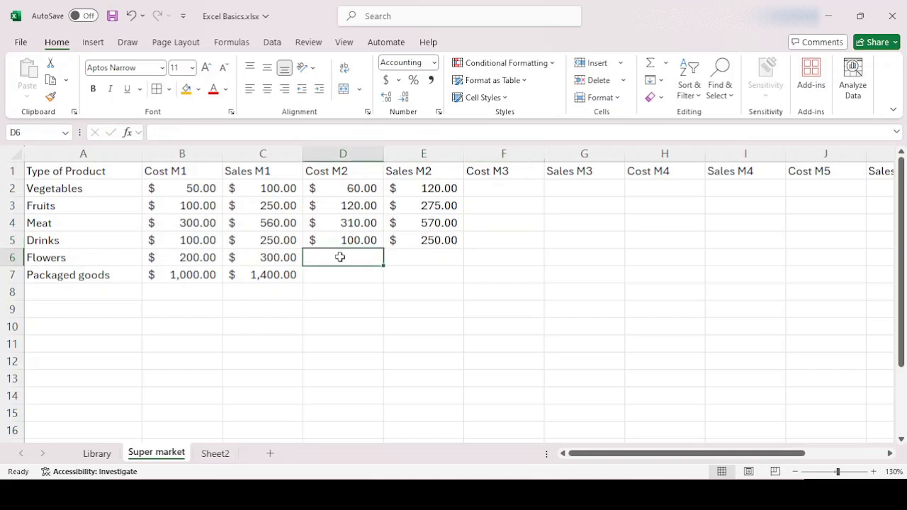
text(250)
key(Tab)
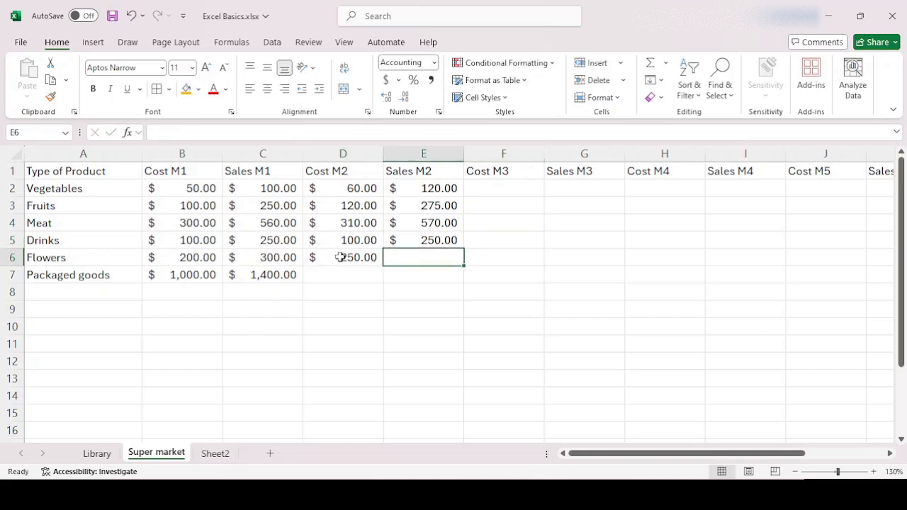
text(400)
key(Return)
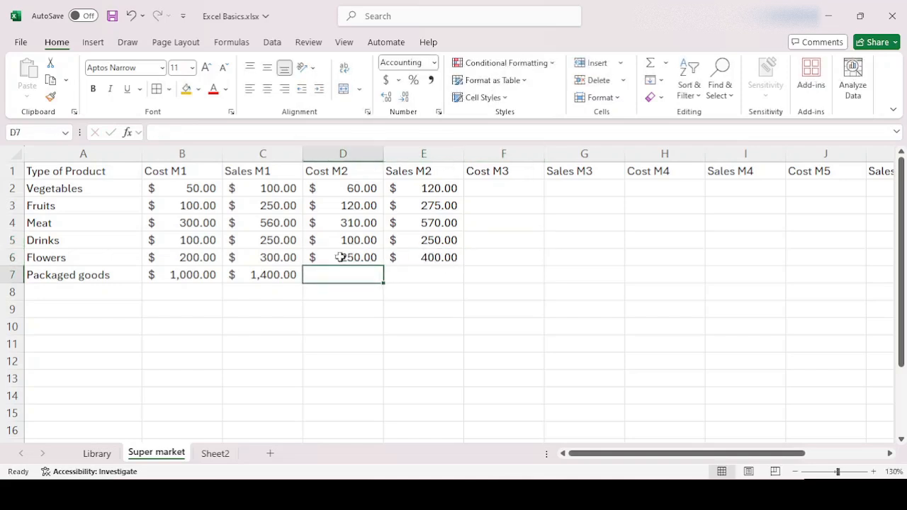
Enter the Packaged goods figures for M2: cost 1000 in cell D7 and sales 1400 in cell E7.
text(1000)
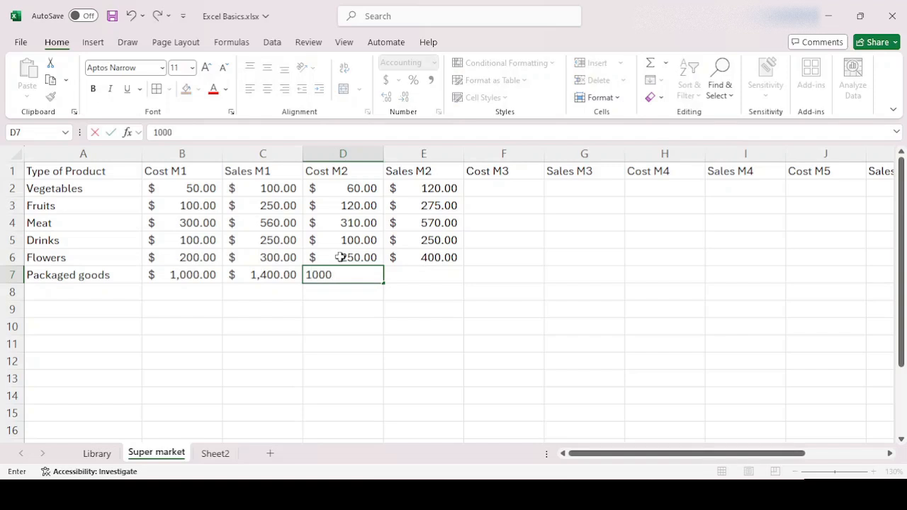
key(Tab)
text(1,400)
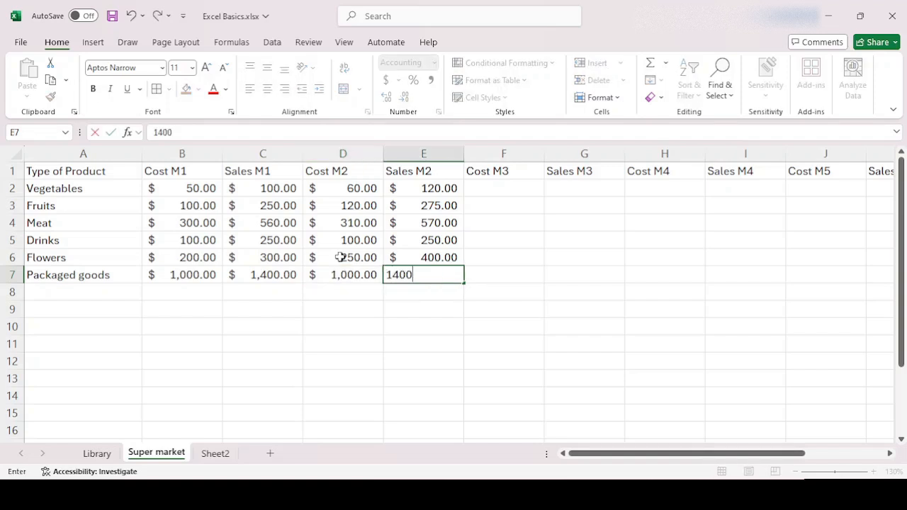
key(Return)
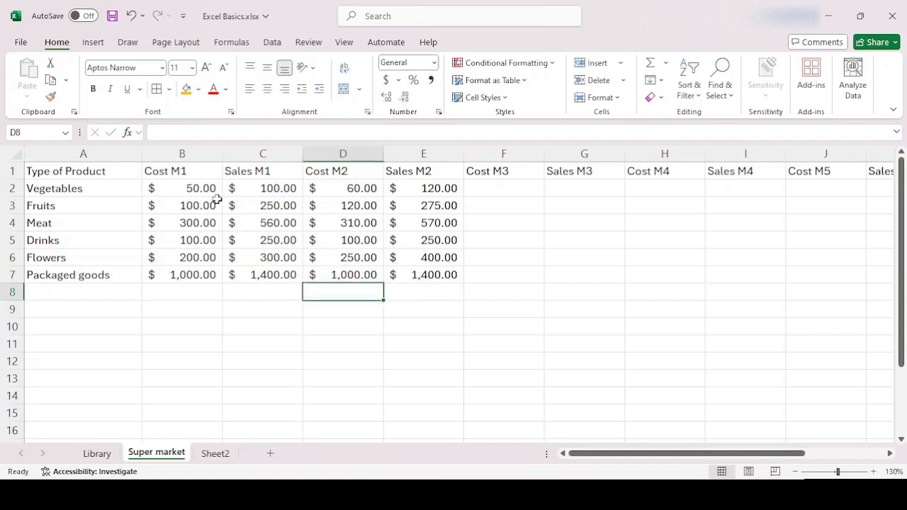
AutoFill the M1 and M2 figures in B2:E7 across to column M to generate the M3 to M6 values.
drag(188, 186, 815, 279)
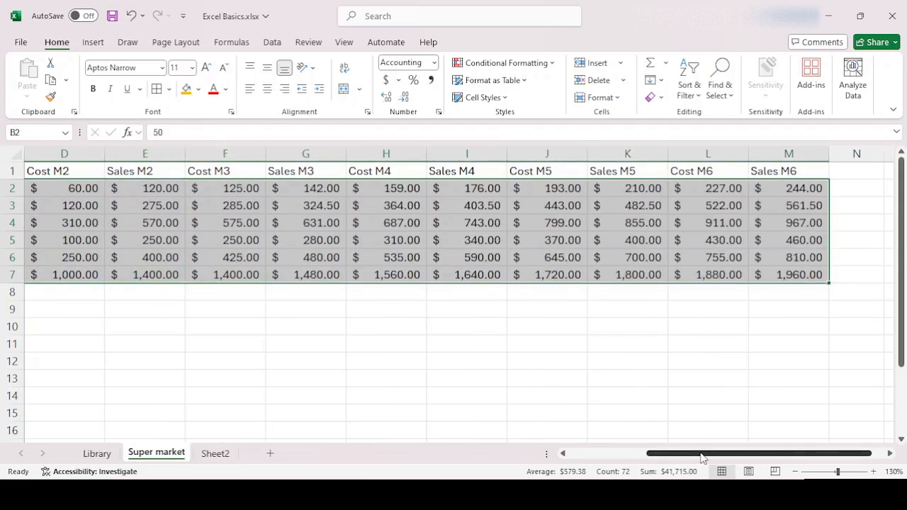
drag(702, 457, 564, 457)
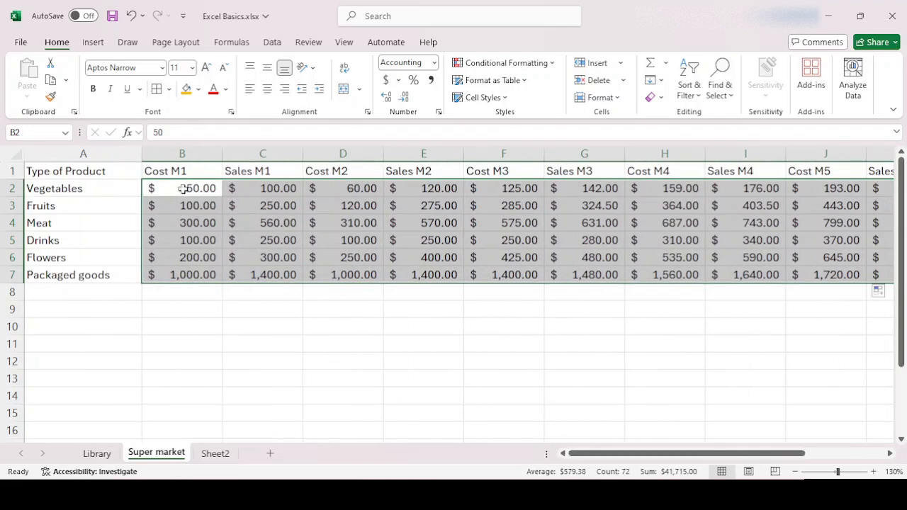
Examine the filled Vegetables values along row 2 and the Cost M1 and Sales M1 columns.
click(183, 189)
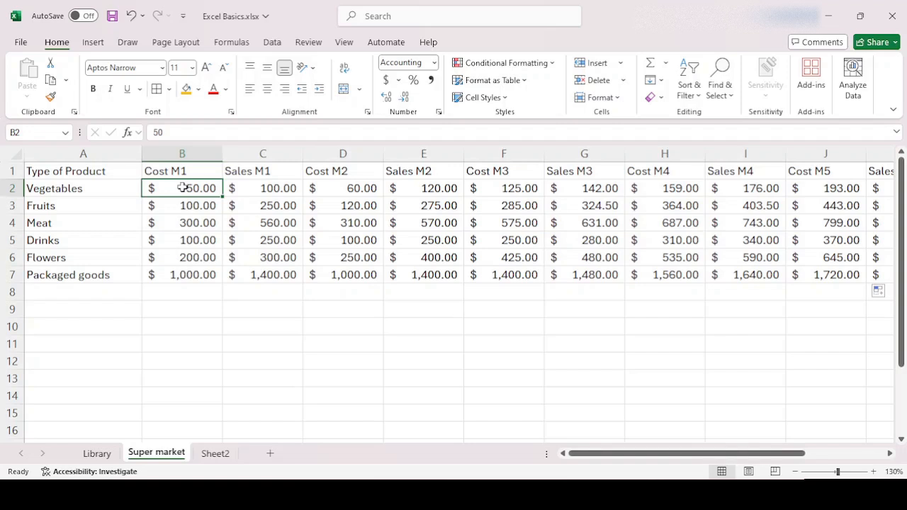
click(351, 190)
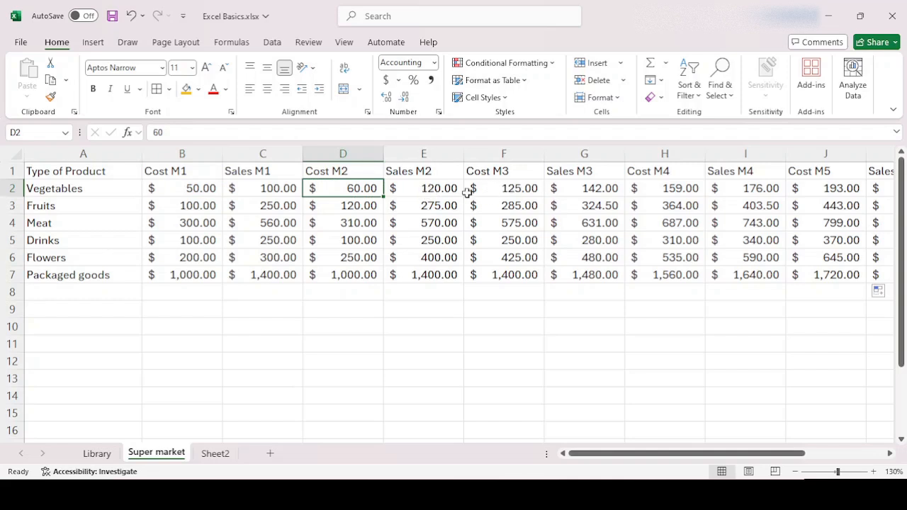
click(442, 188)
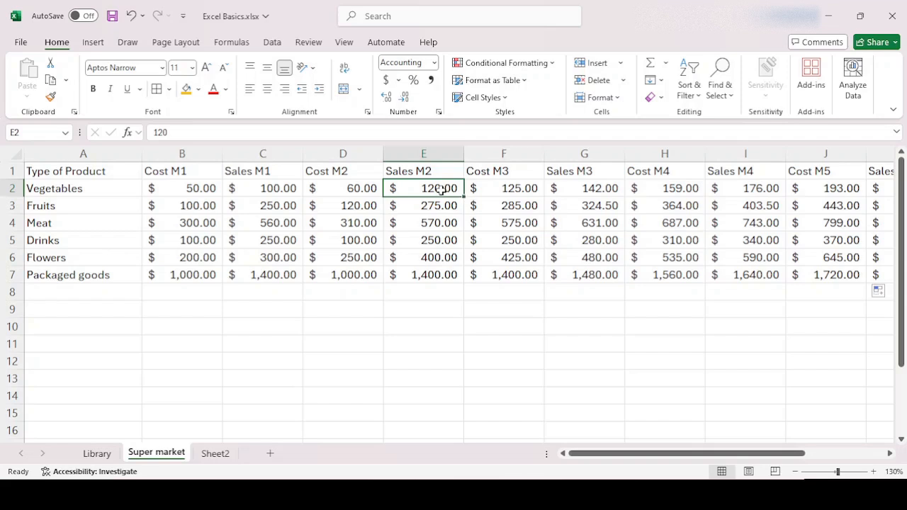
drag(441, 189, 532, 188)
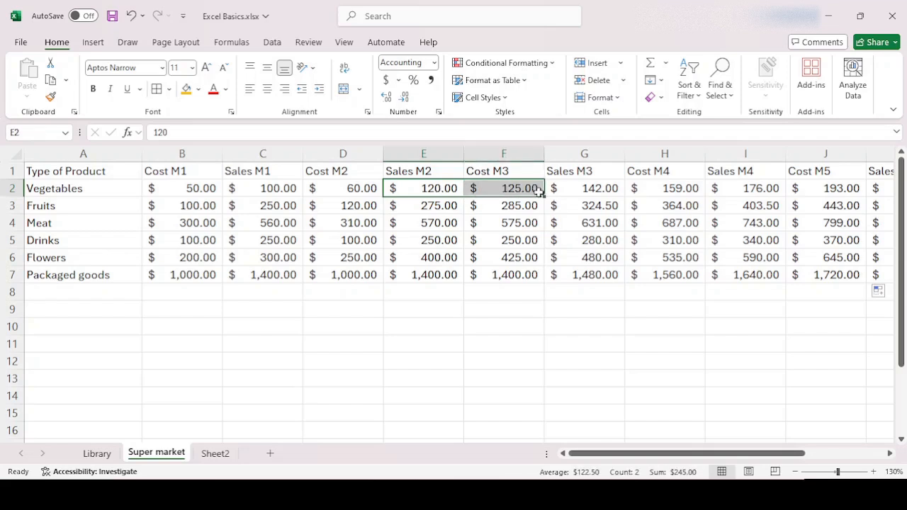
click(589, 189)
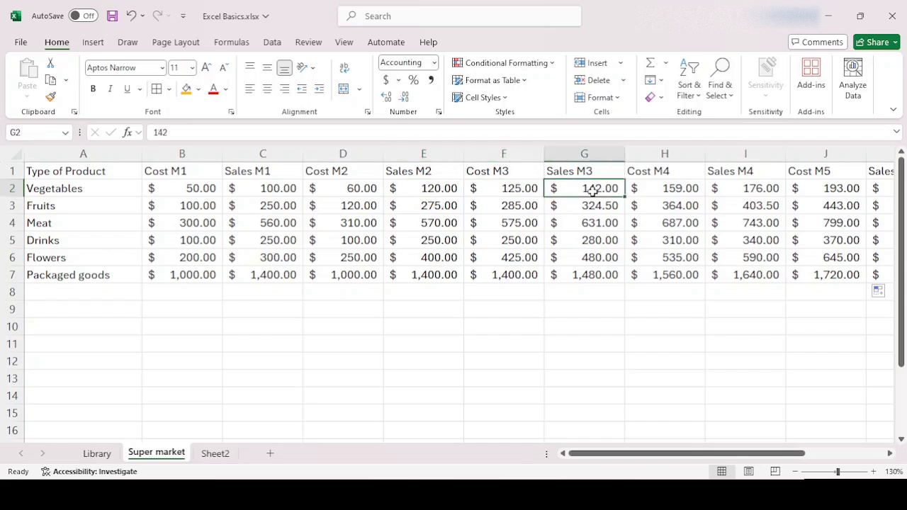
drag(738, 453, 681, 453)
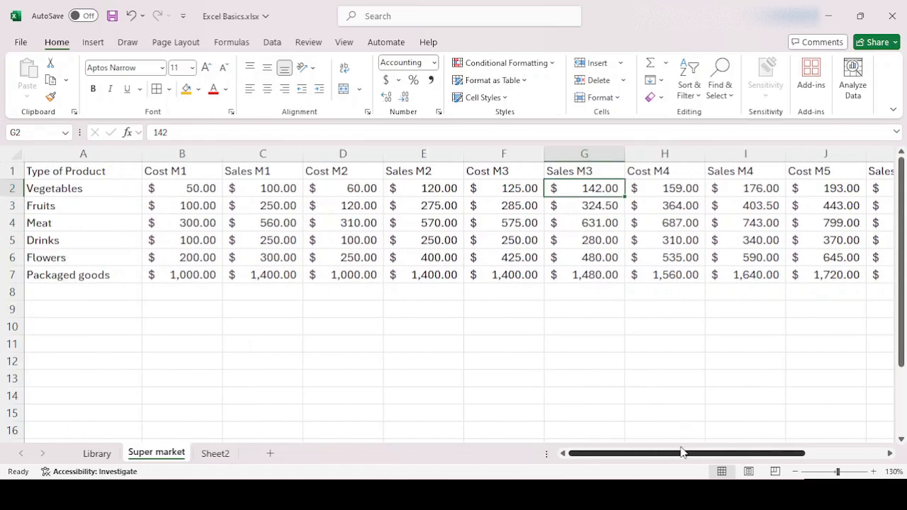
mouse_move(749, 444)
mouse_down()
mouse_move(829, 448)
mouse_move(753, 453)
mouse_up()
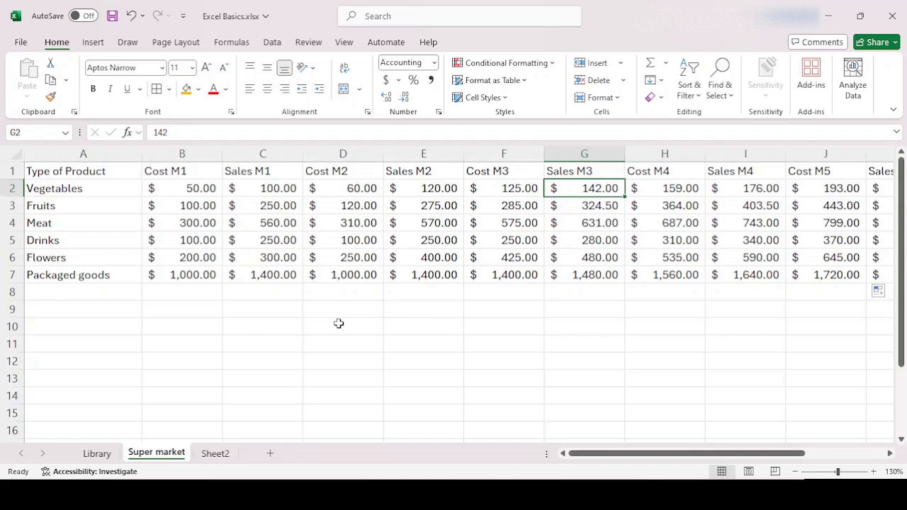
drag(185, 172, 200, 275)
click(264, 170)
drag(264, 170, 263, 273)
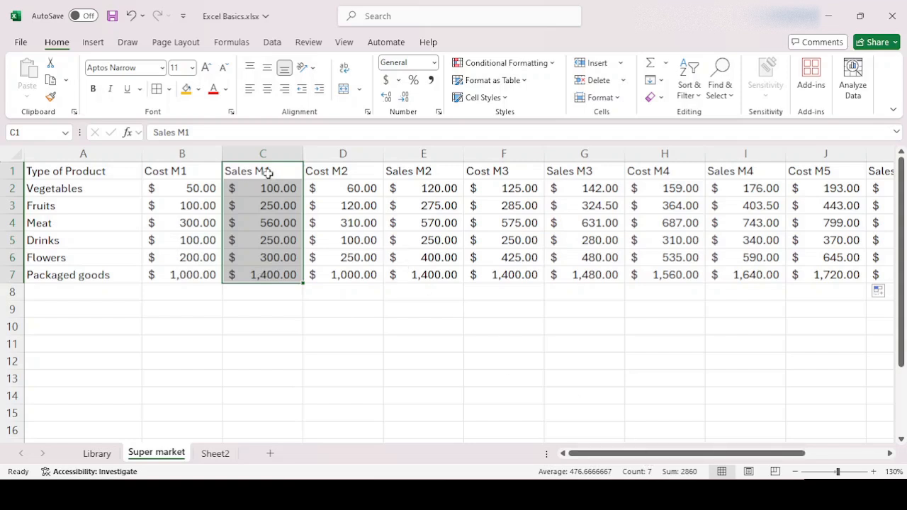
AutoFill the Cost M1 header from B1 through G1 so the headers run Cost M1 to Cost M6.
click(179, 170)
drag(222, 182, 193, 178)
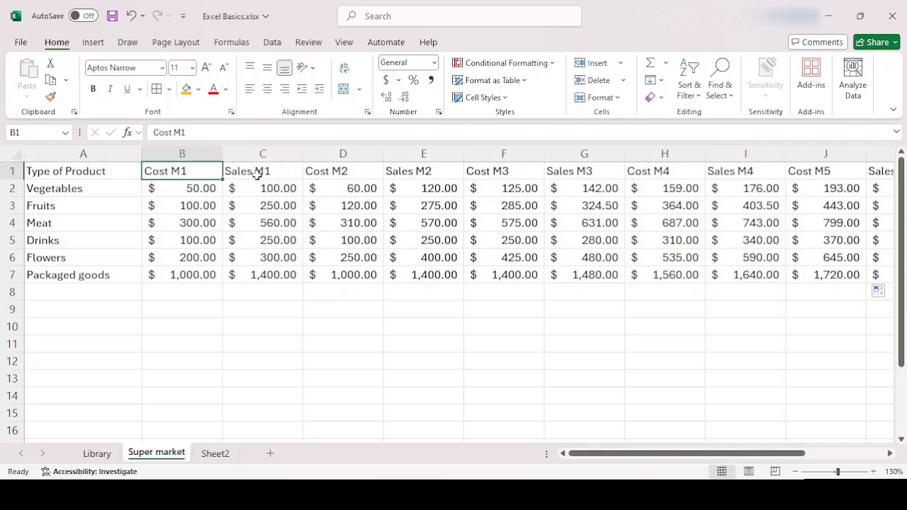
drag(222, 180, 592, 174)
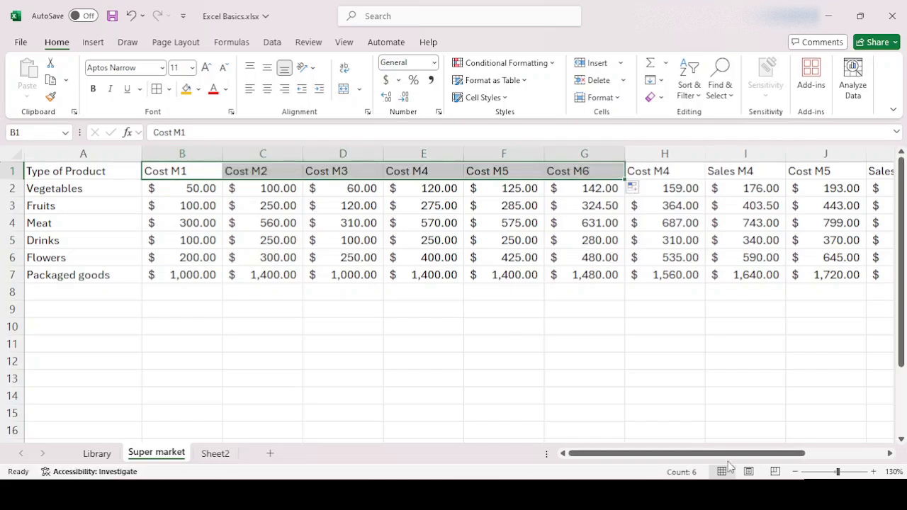
Enter the header Sales M1 in cell H1 and AutoFill it through M1 up to Sales M6.
drag(703, 453, 810, 428)
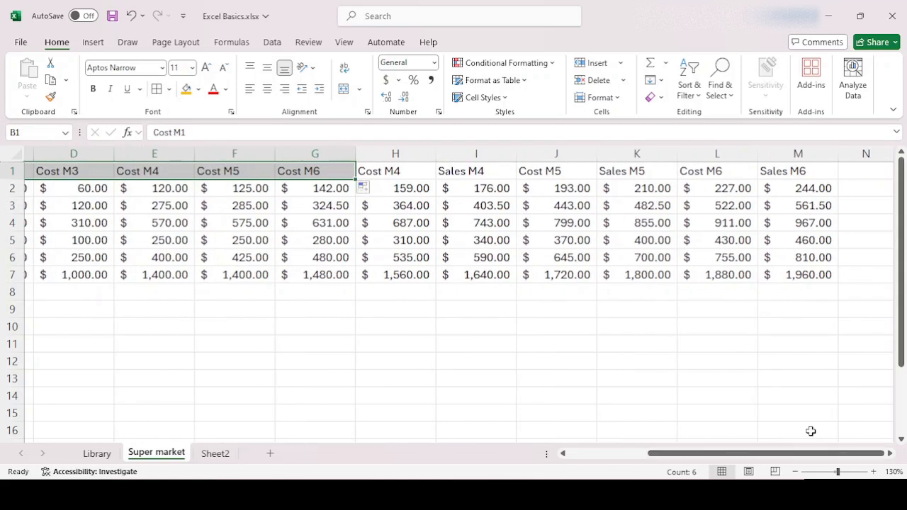
click(402, 172)
text(Sales M1)
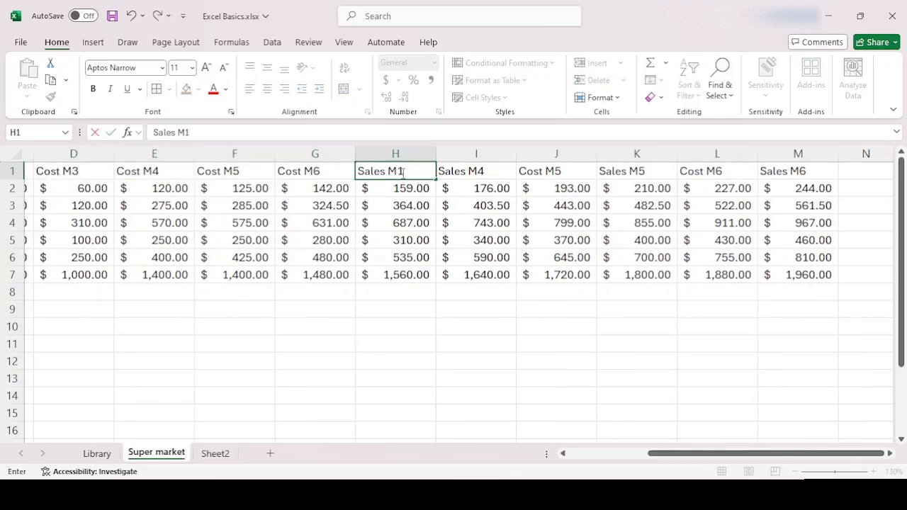
key(Tab)
click(401, 172)
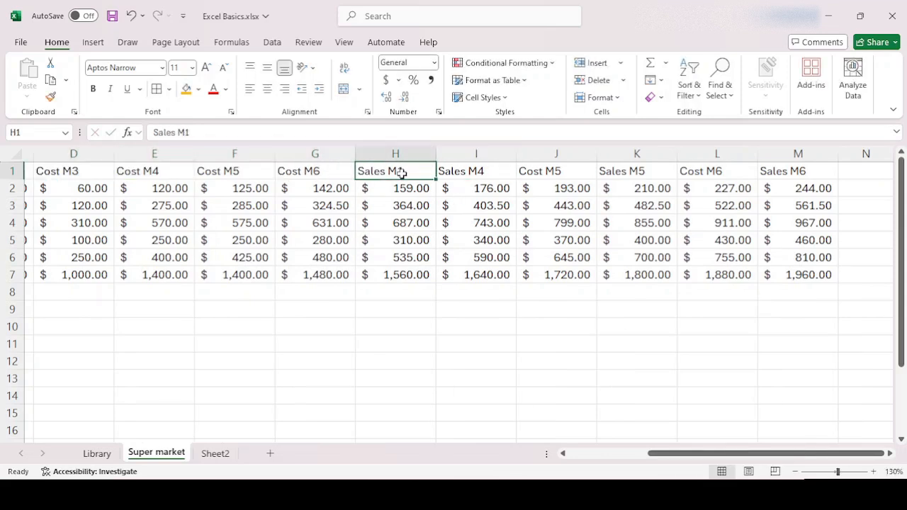
drag(436, 181, 822, 177)
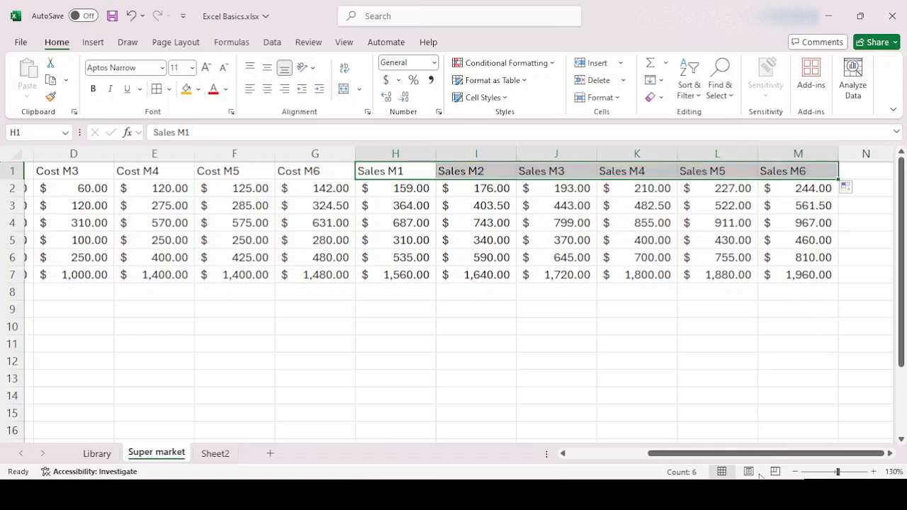
drag(743, 453, 536, 452)
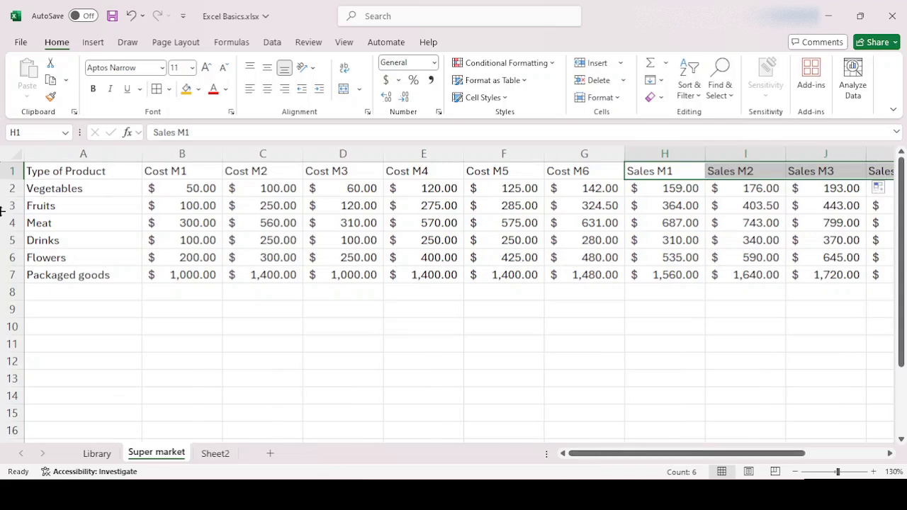
mouse_move(174, 190)
mouse_down()
mouse_move(262, 207)
mouse_move(309, 239)
mouse_move(447, 223)
mouse_move(584, 236)
mouse_move(585, 283)
mouse_move(587, 273)
mouse_up()
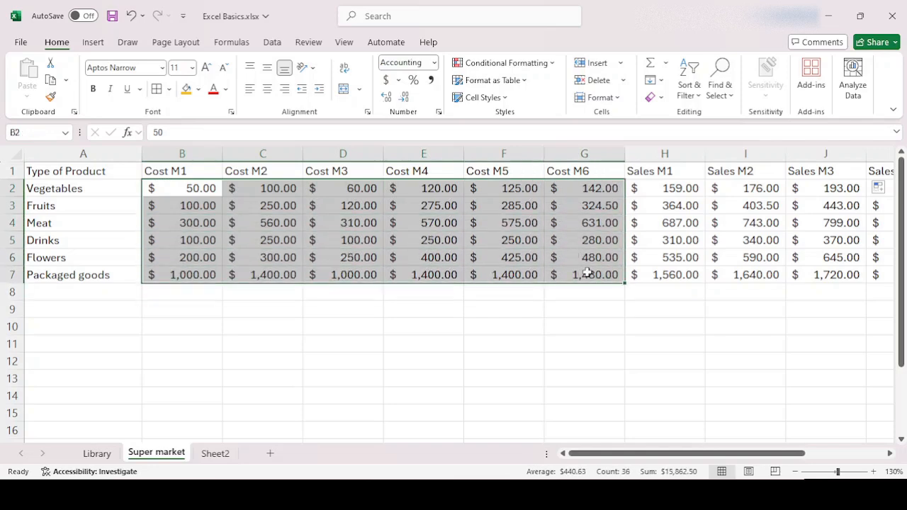
drag(693, 453, 438, 405)
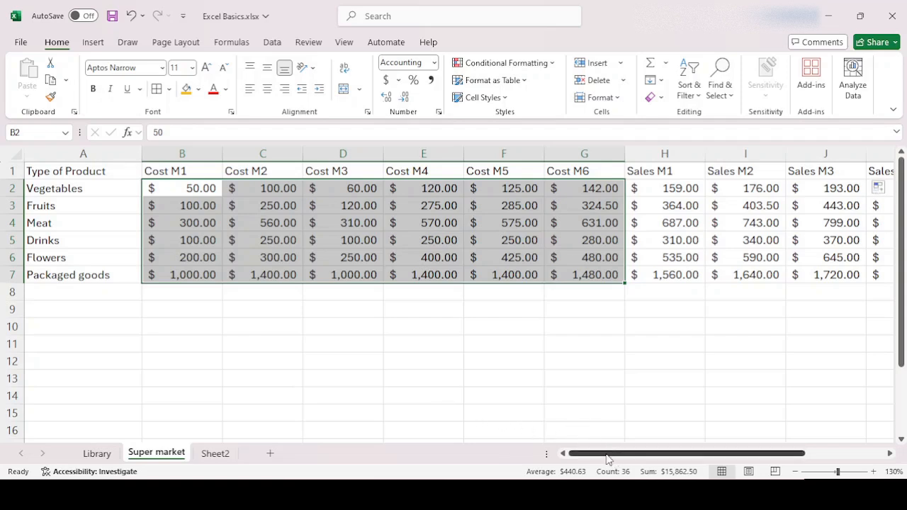
click(323, 211)
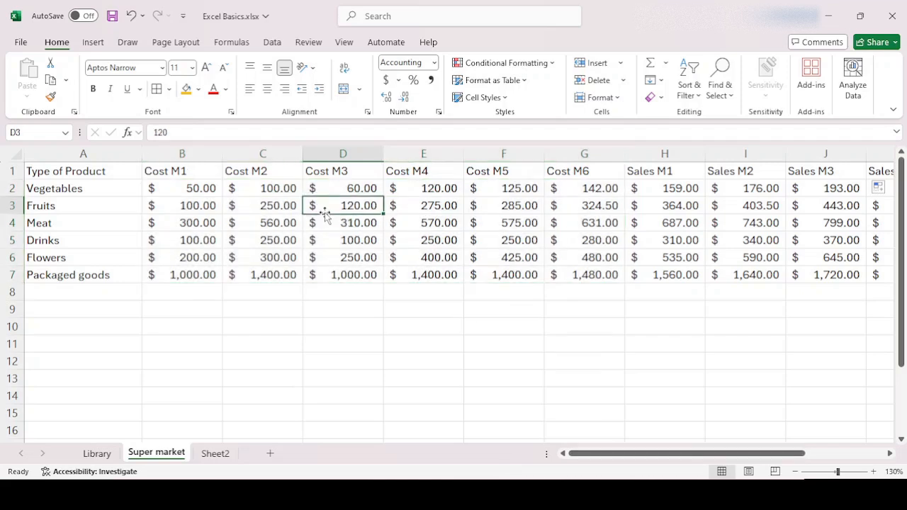
Add the header Revenue in cell N1, next to the Sales M6 column.
drag(623, 453, 835, 425)
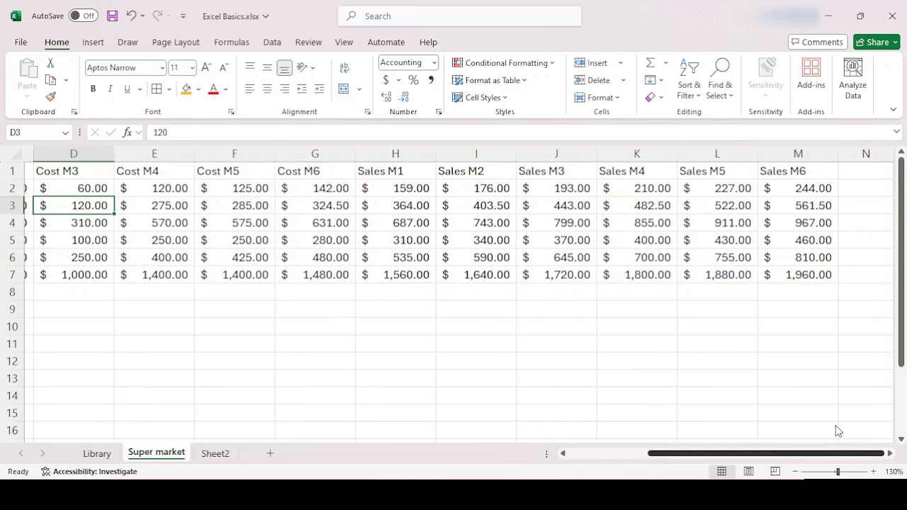
click(890, 453)
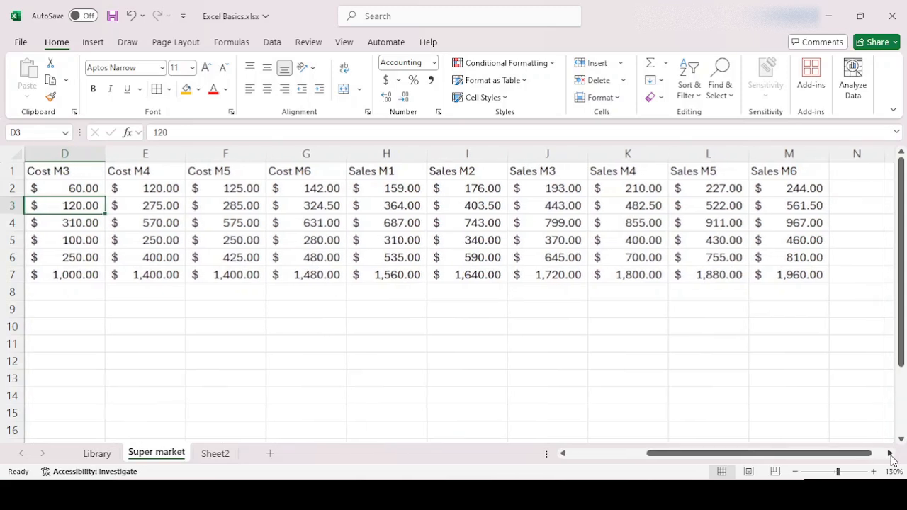
click(890, 454)
click(890, 453)
click(890, 454)
click(889, 453)
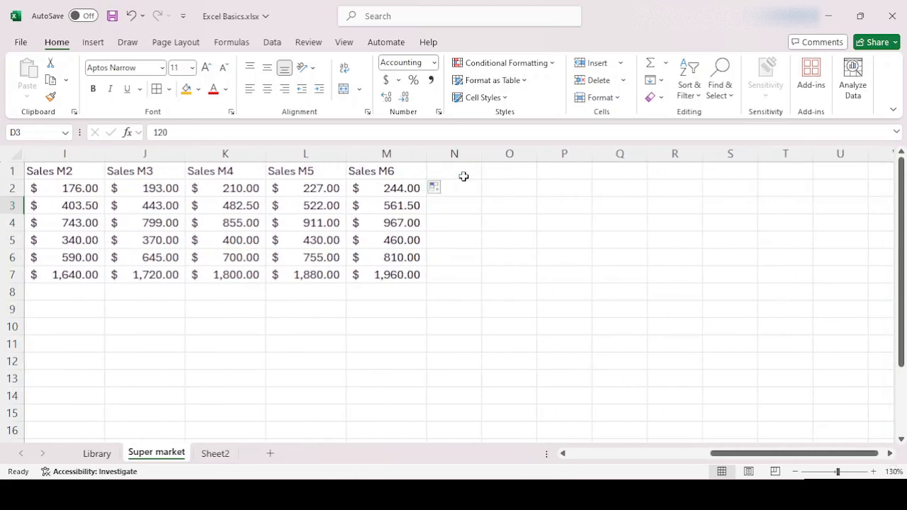
click(459, 174)
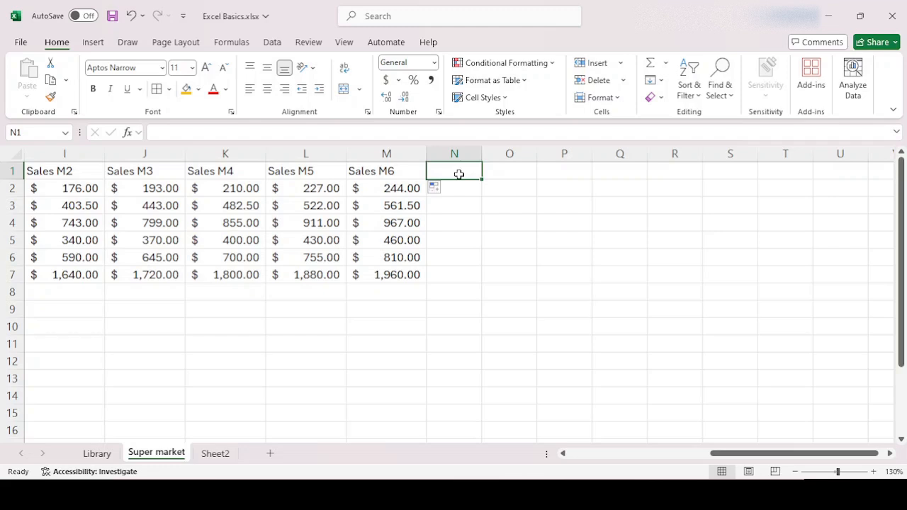
text(Revenue)
key(Return)
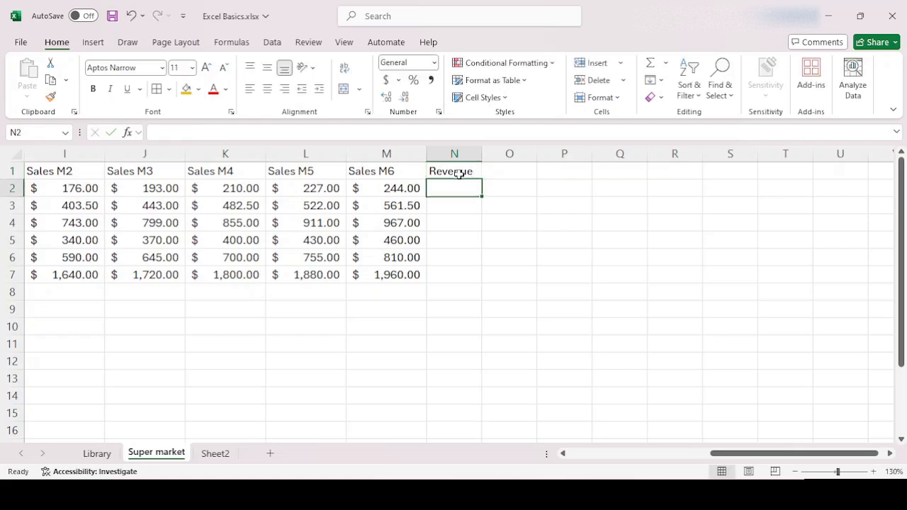
AutoSum the Sales M1 to Sales M6 figures into Revenue cells N2:N7 and widen column N to fit the totals.
drag(747, 461, 712, 460)
drag(226, 191, 694, 273)
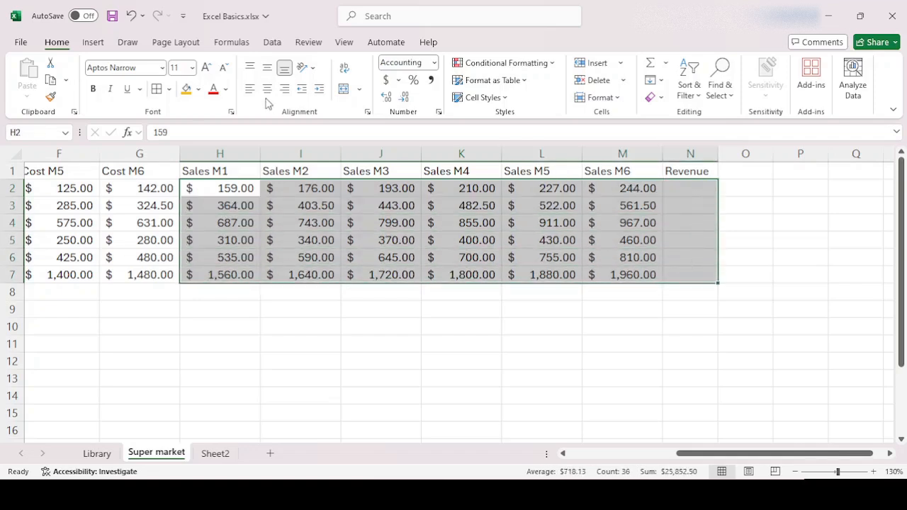
click(231, 42)
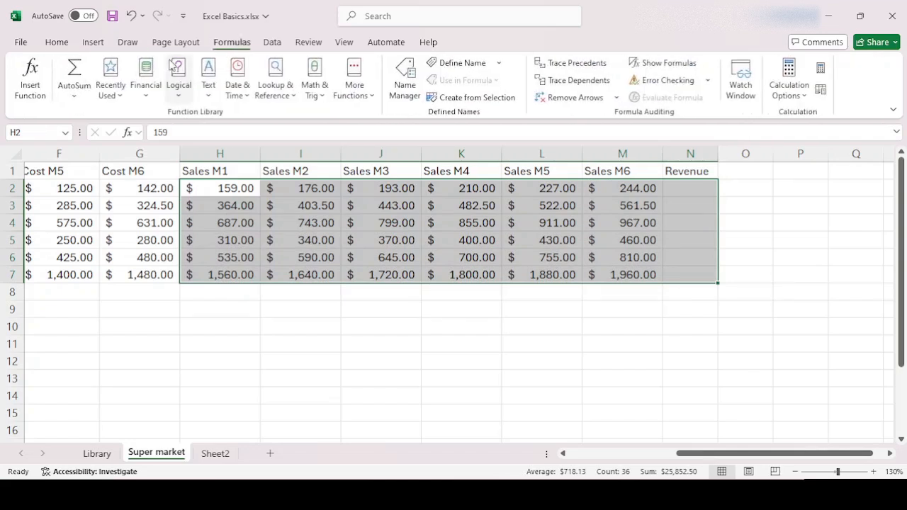
click(75, 71)
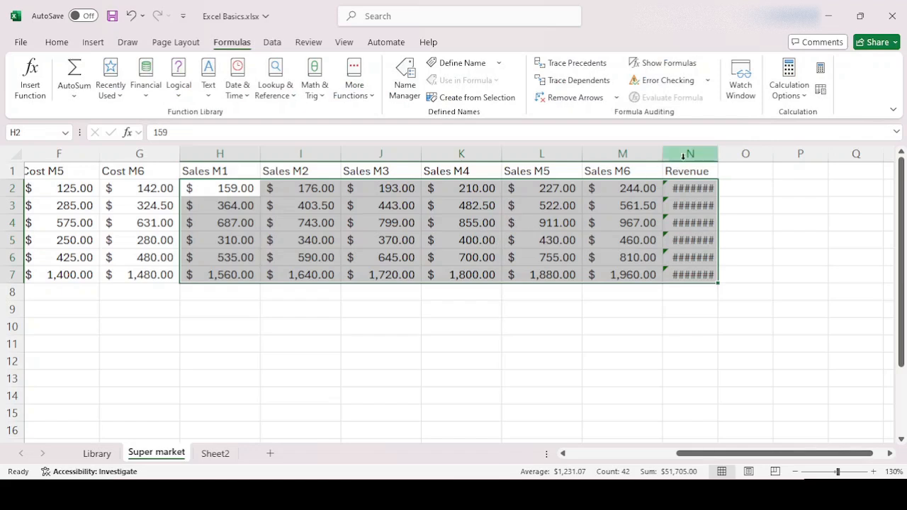
drag(718, 150, 761, 147)
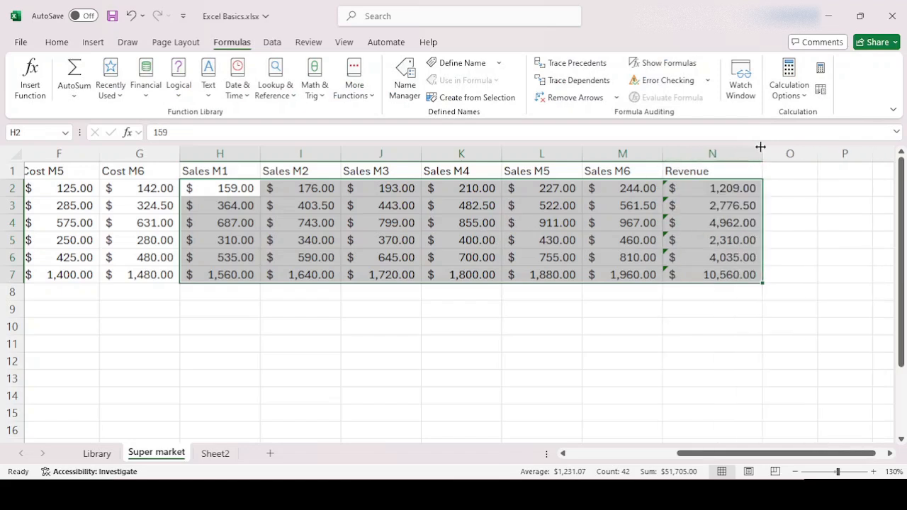
Check the Revenue totals in N2:N7 against the Vegetables and Fruits sales rows and inspect the formula in N2.
click(724, 297)
drag(732, 188, 739, 273)
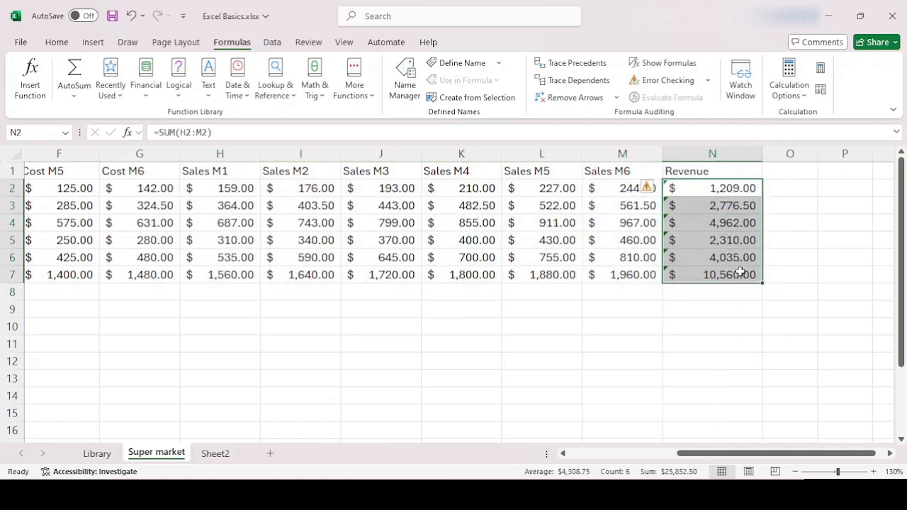
drag(218, 189, 626, 189)
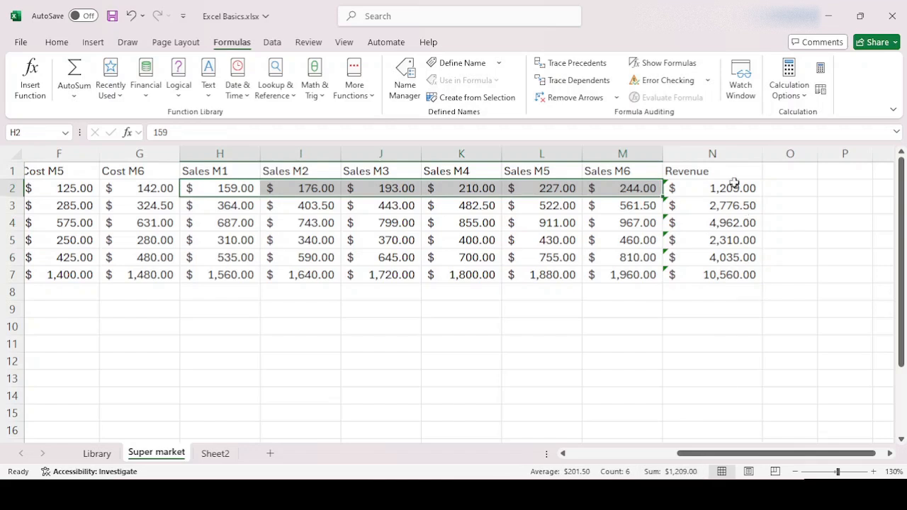
drag(224, 205, 636, 206)
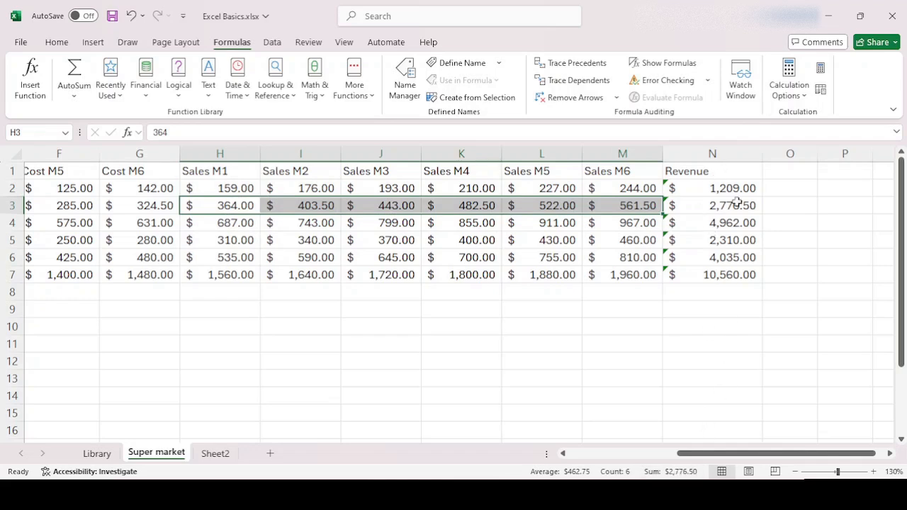
click(714, 189)
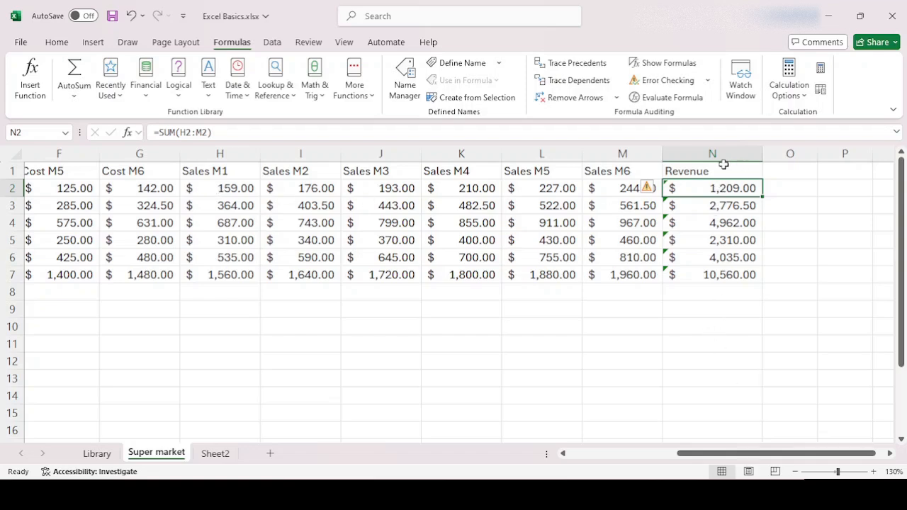
Widen column O and enter the header Profit in cell O1 beside Revenue.
click(799, 172)
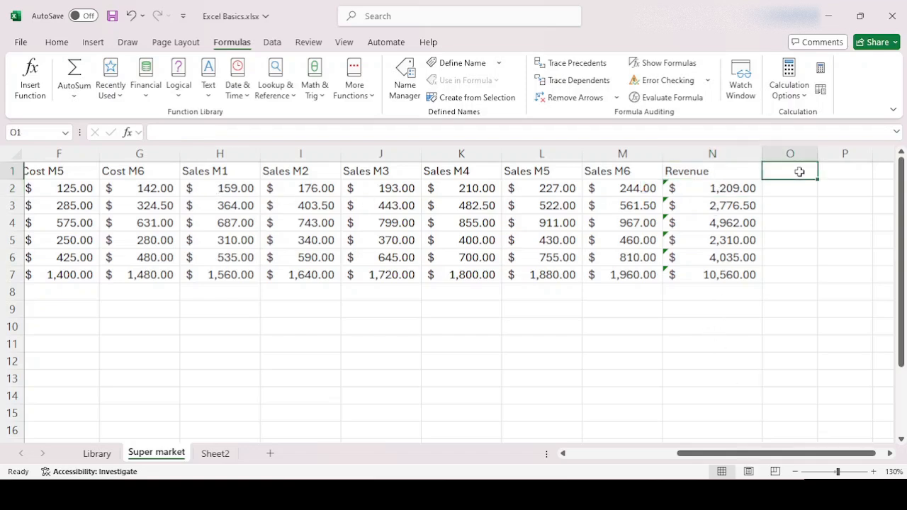
drag(819, 149, 848, 159)
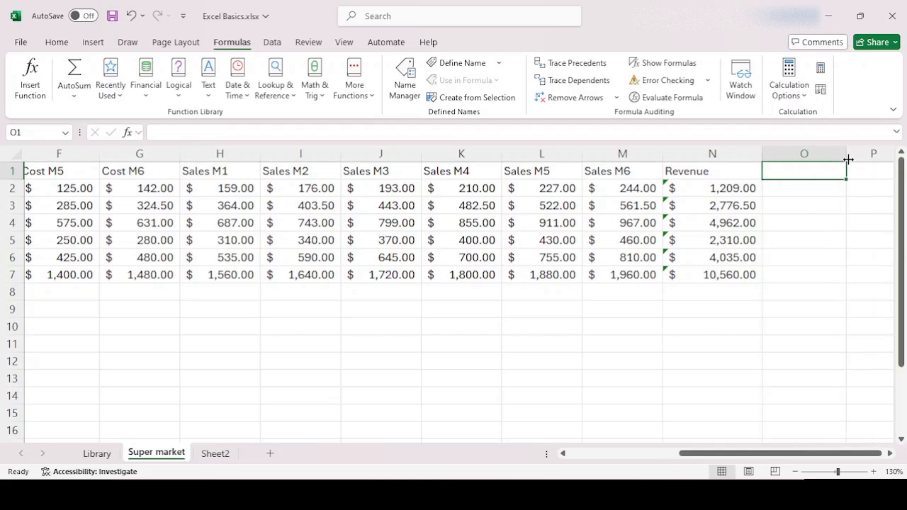
click(890, 454)
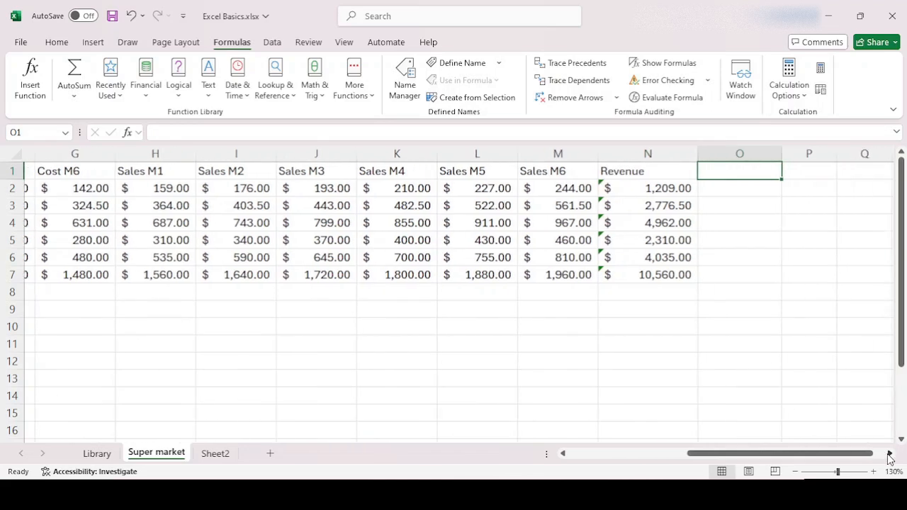
click(889, 454)
text(Profit)
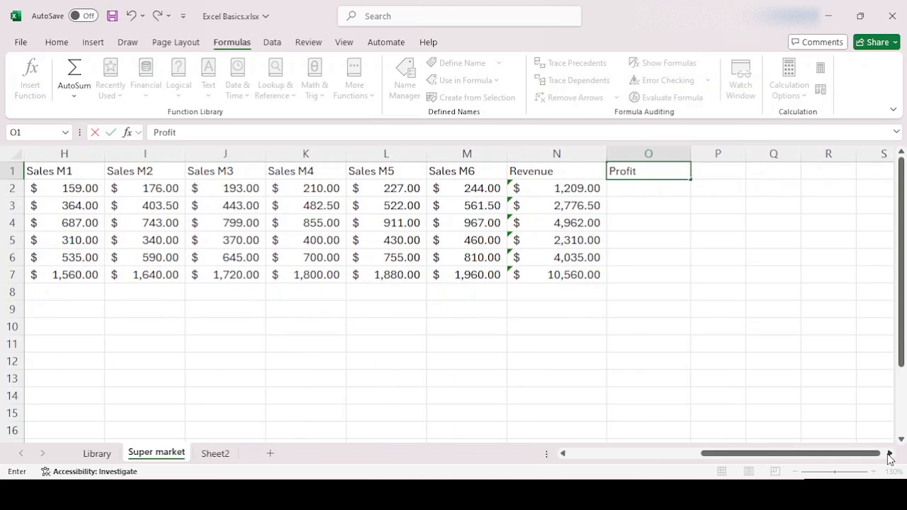
key(Return)
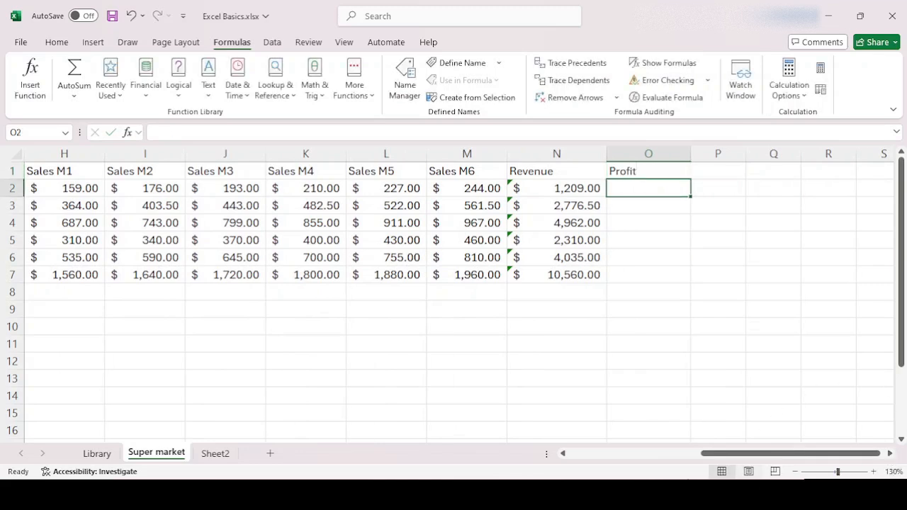
Replace the header in cell O1 with Cost.
click(576, 187)
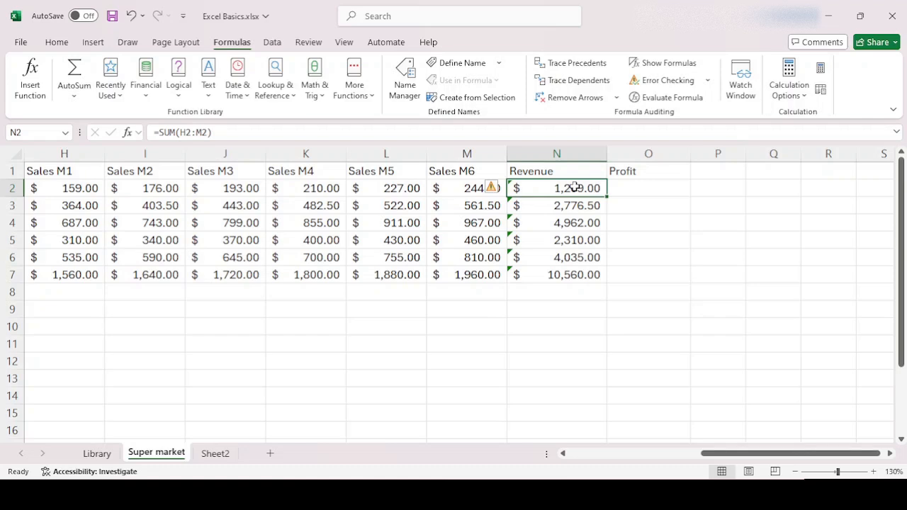
click(641, 172)
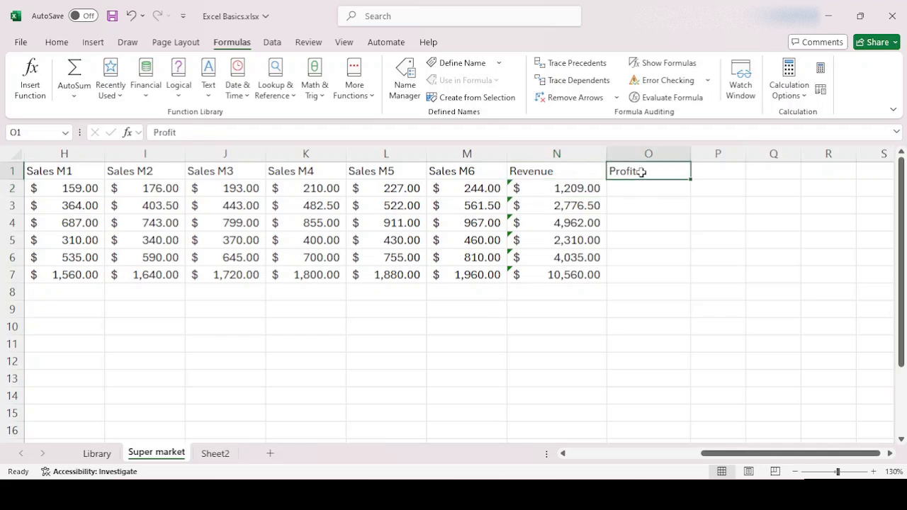
text(Cost)
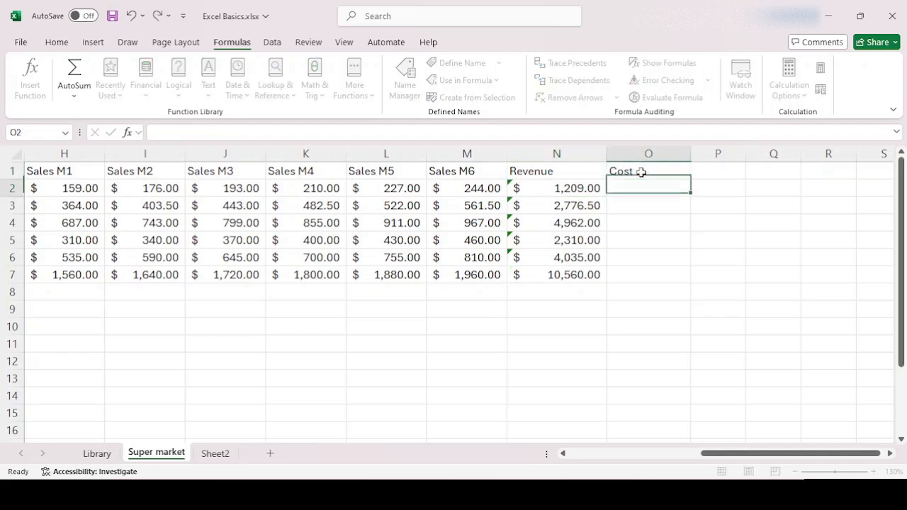
key(Return)
Total the Vegetables costs for M1 to M6 in cell O2 with the formula =SUM(B2:G2).
drag(719, 454, 616, 456)
drag(73, 189, 480, 273)
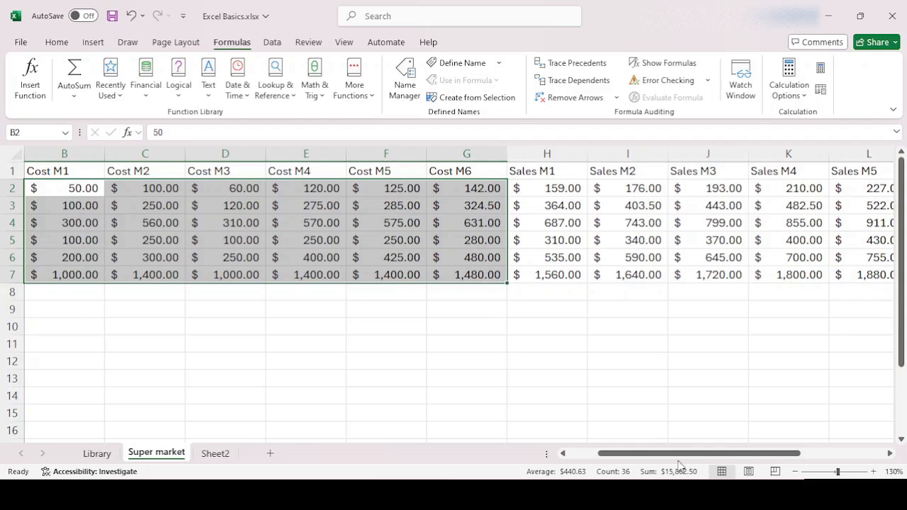
drag(673, 459, 755, 441)
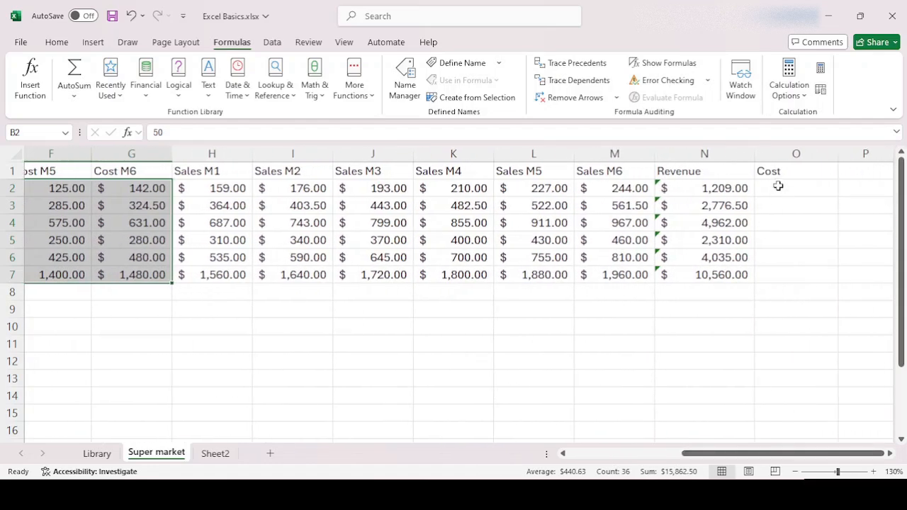
click(778, 186)
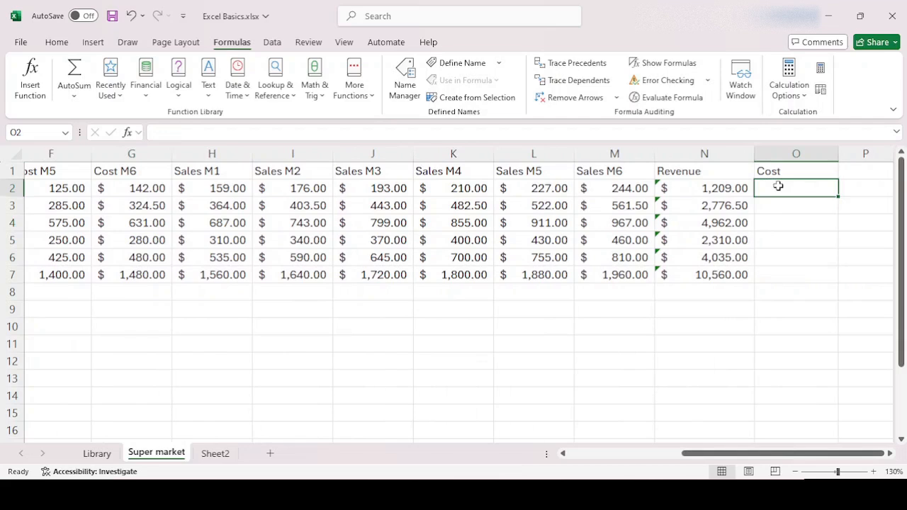
click(169, 131)
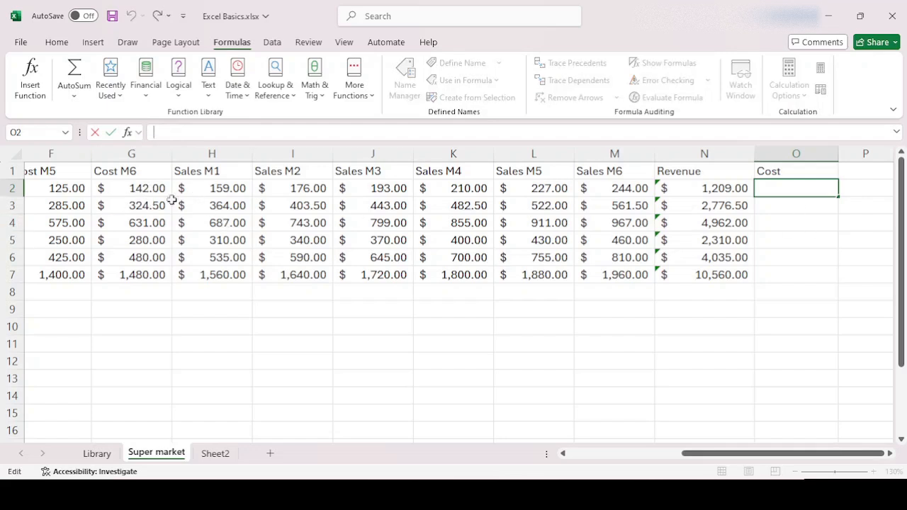
text(=SU)
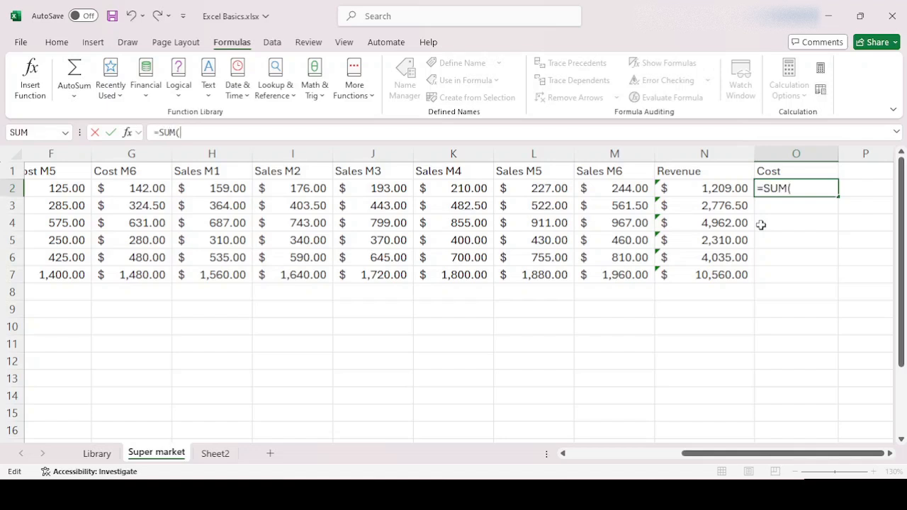
text(M()
drag(735, 459, 612, 460)
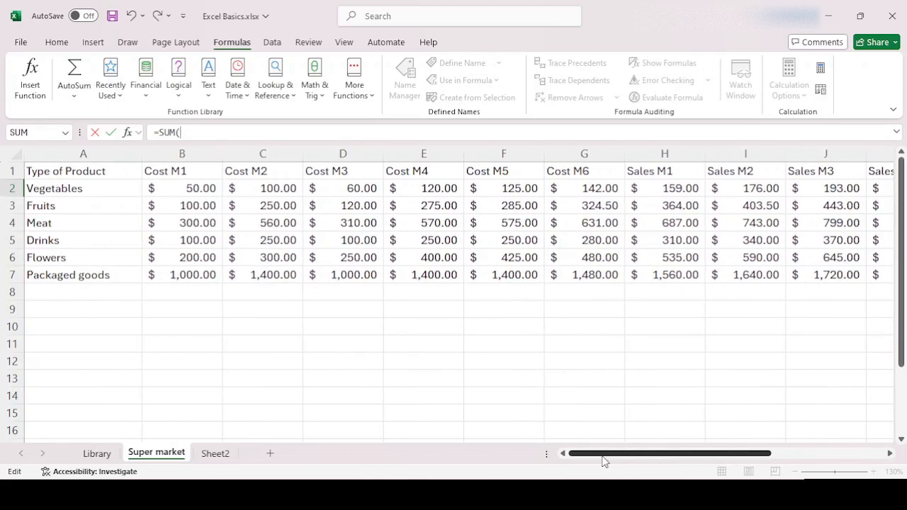
drag(179, 192, 597, 192)
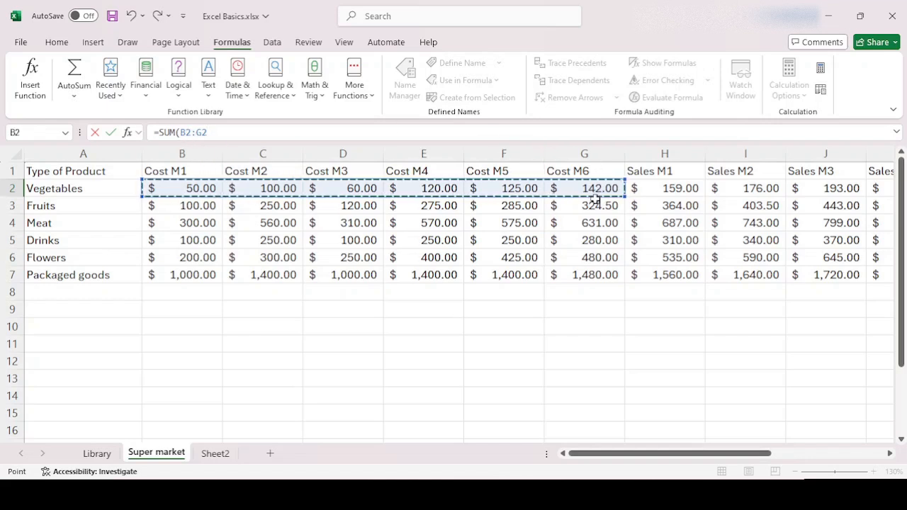
drag(671, 450, 804, 449)
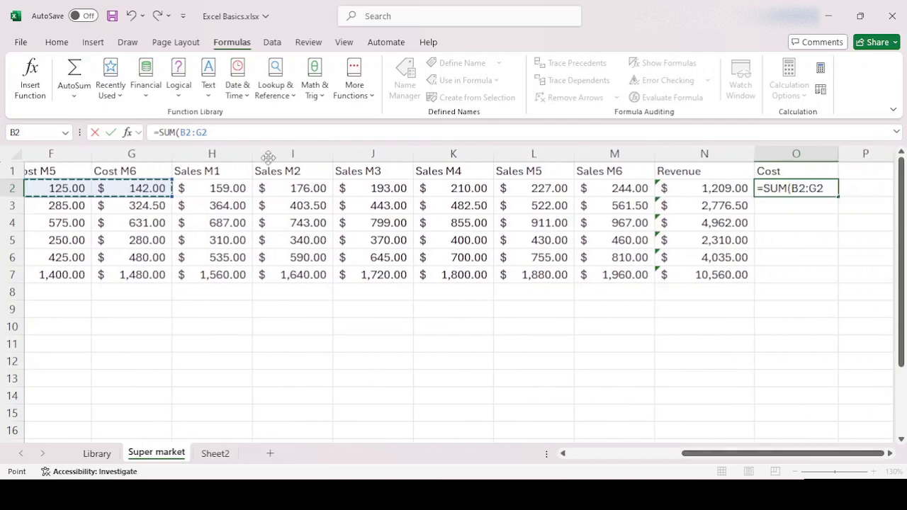
text())
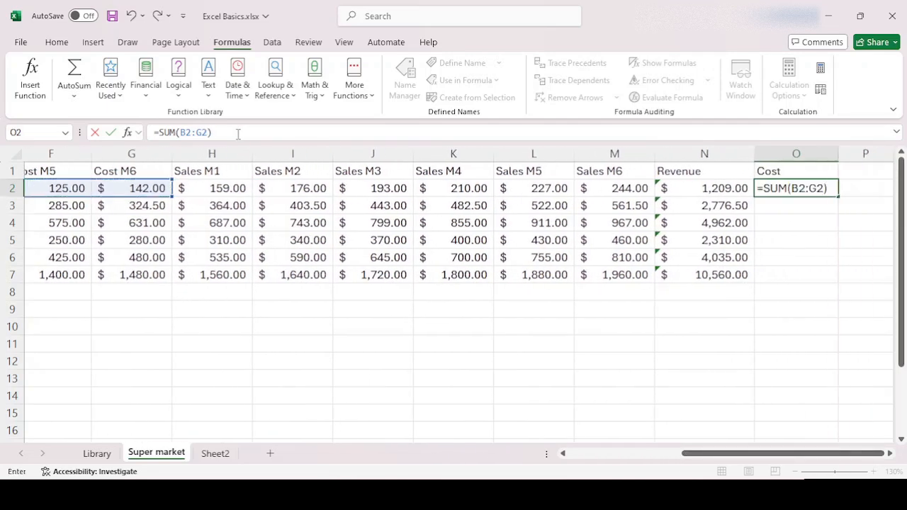
key(Return)
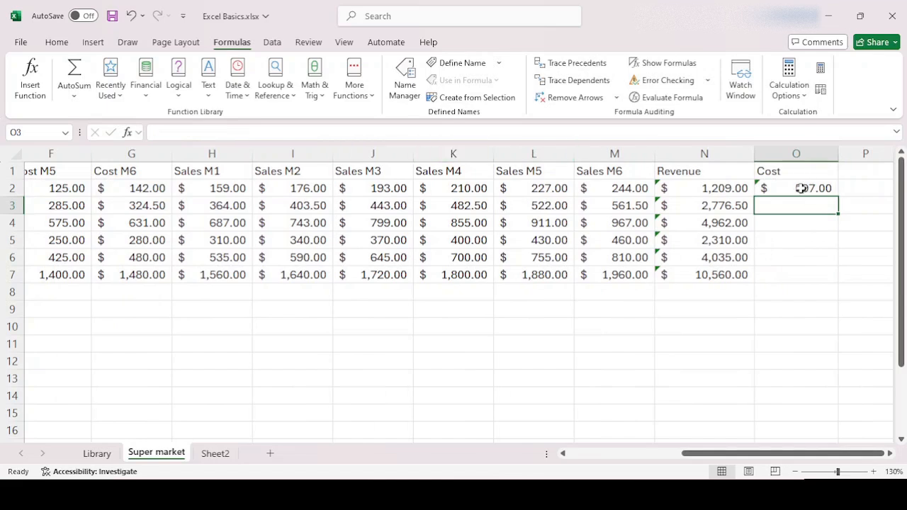
AutoFill the Cost formula from O2 down through O7 for the remaining product types.
click(801, 188)
click(841, 200)
click(819, 187)
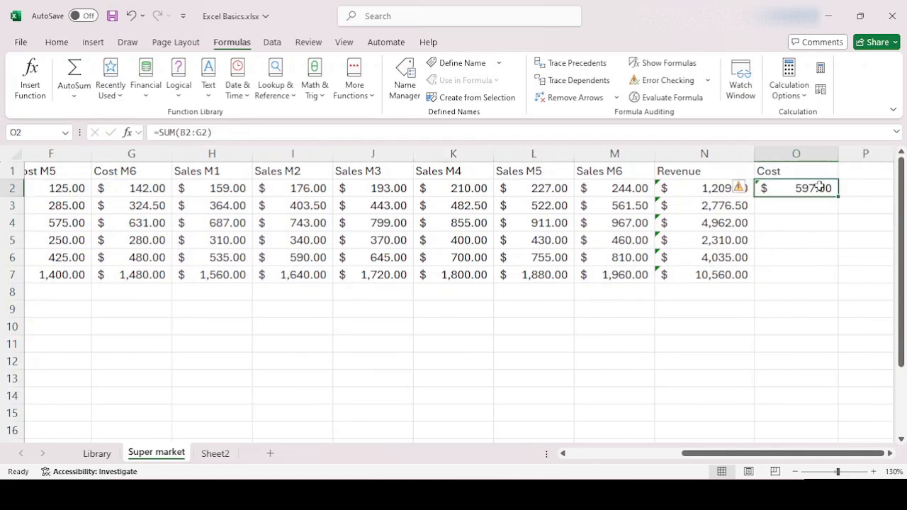
drag(837, 198, 835, 277)
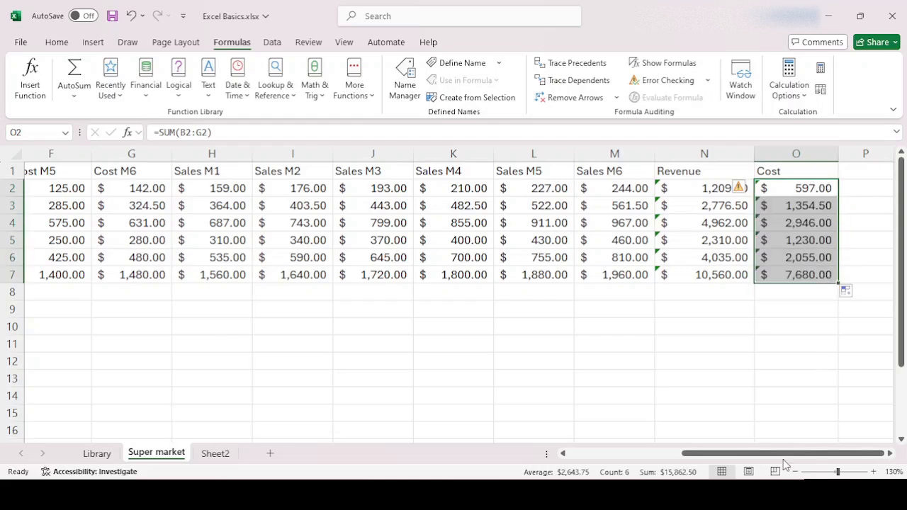
Compare the monthly cost and sales ranges with the totals in the Cost and Revenue columns.
drag(785, 453, 671, 454)
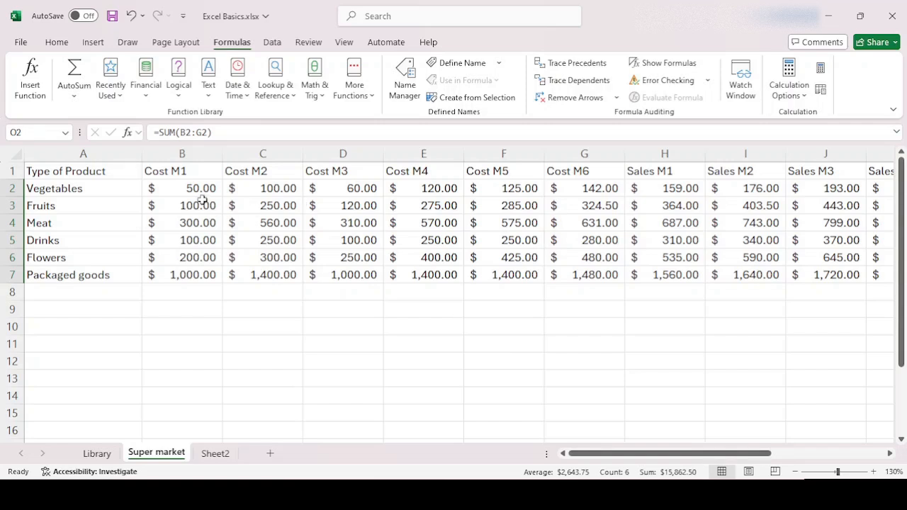
drag(182, 188, 578, 277)
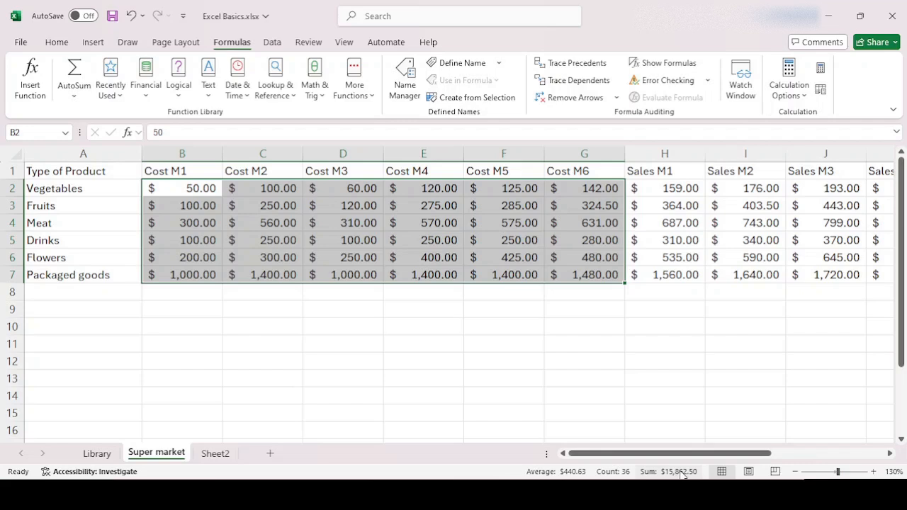
drag(673, 453, 839, 435)
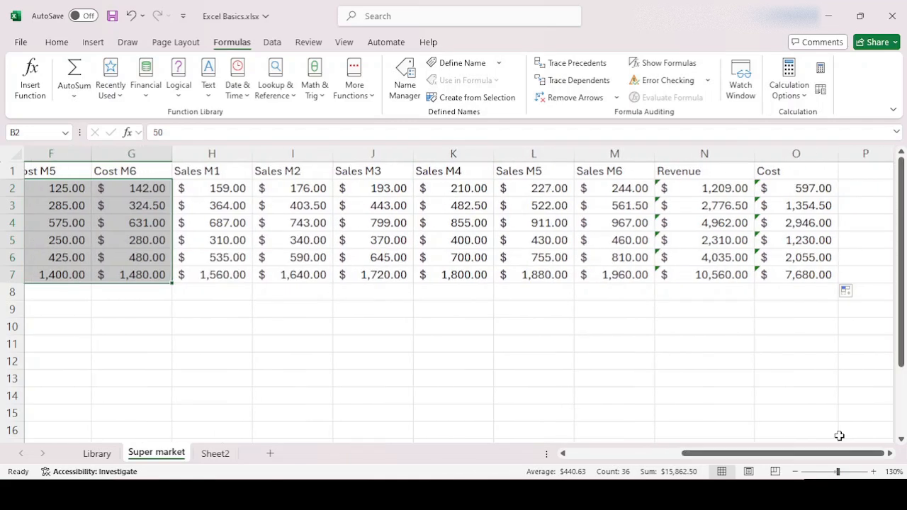
drag(799, 188, 798, 273)
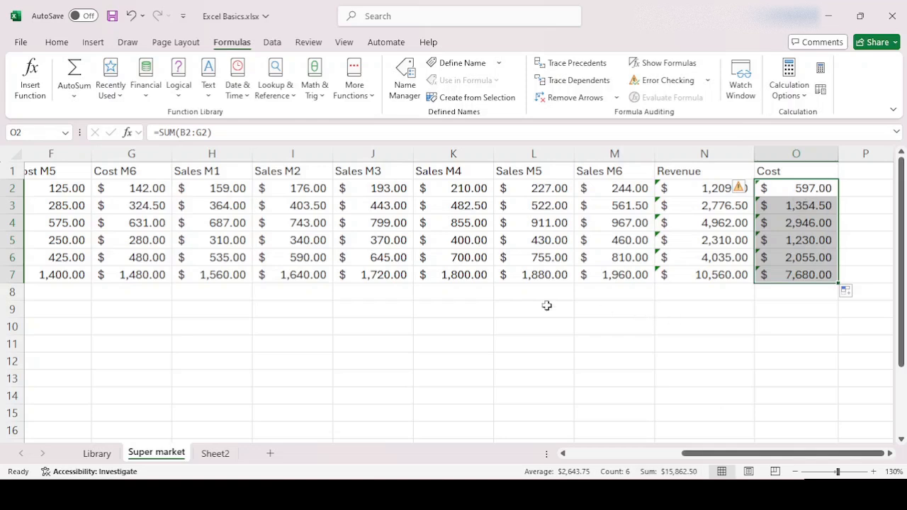
drag(219, 188, 605, 275)
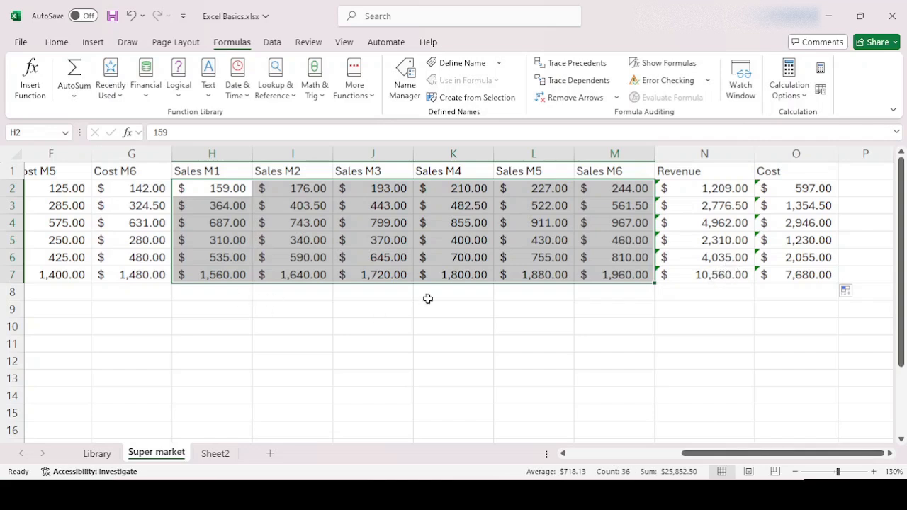
click(704, 274)
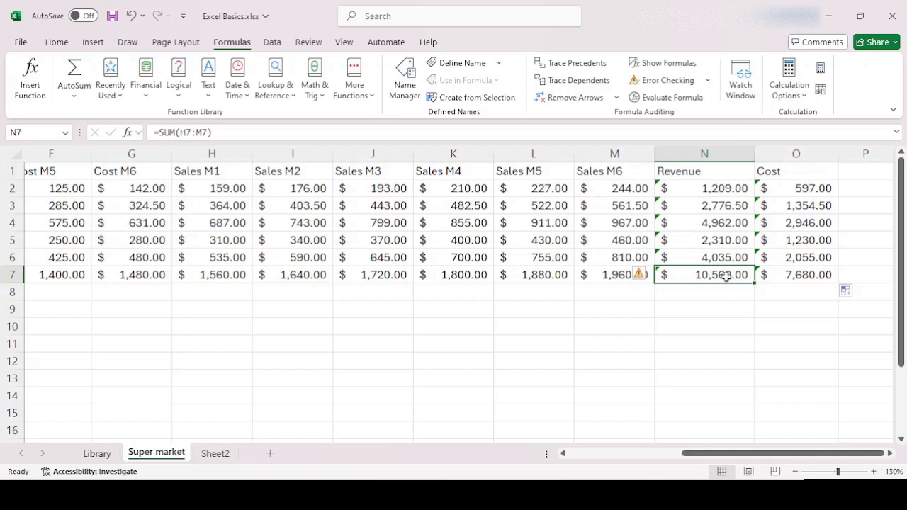
drag(716, 187, 718, 275)
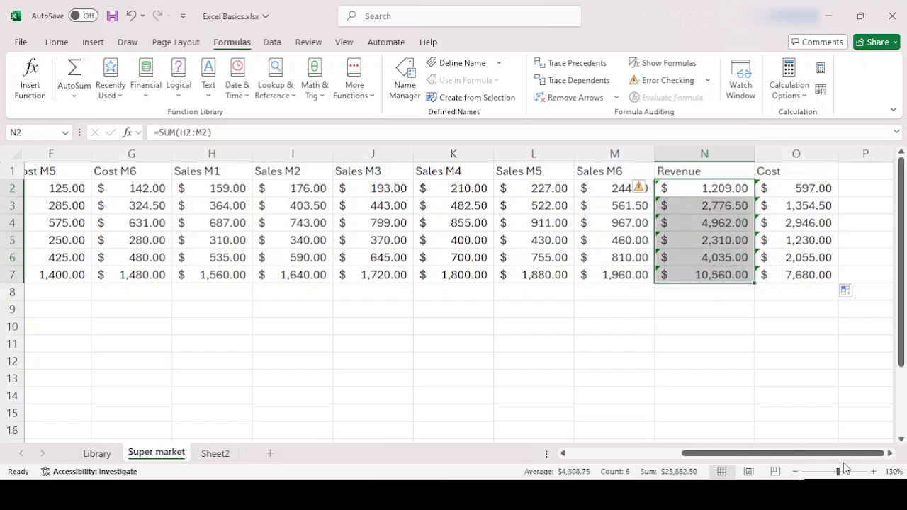
Add a Profit column header in cell P1, beside the Cost column.
click(890, 454)
click(890, 453)
click(645, 170)
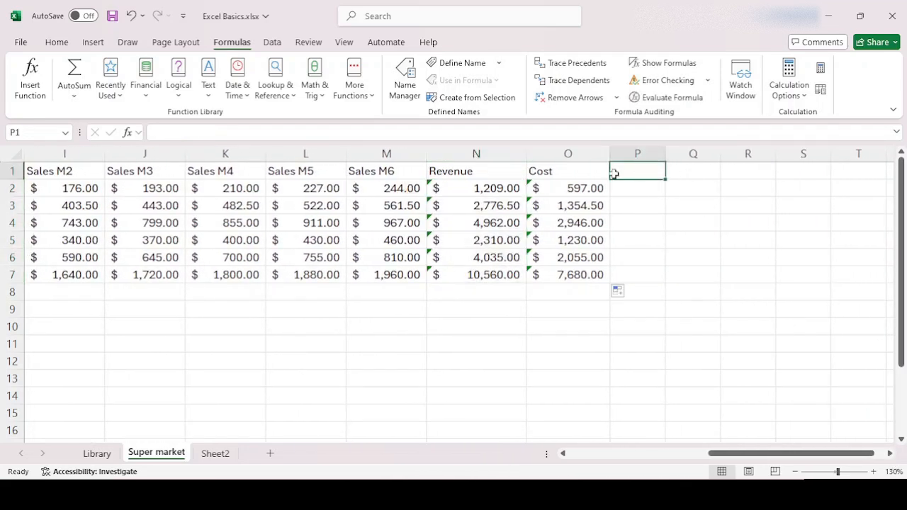
click(578, 189)
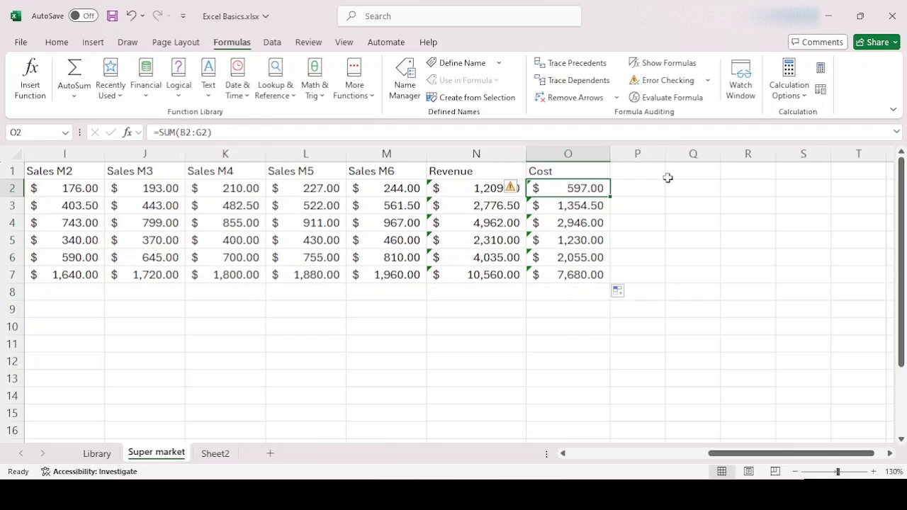
click(637, 172)
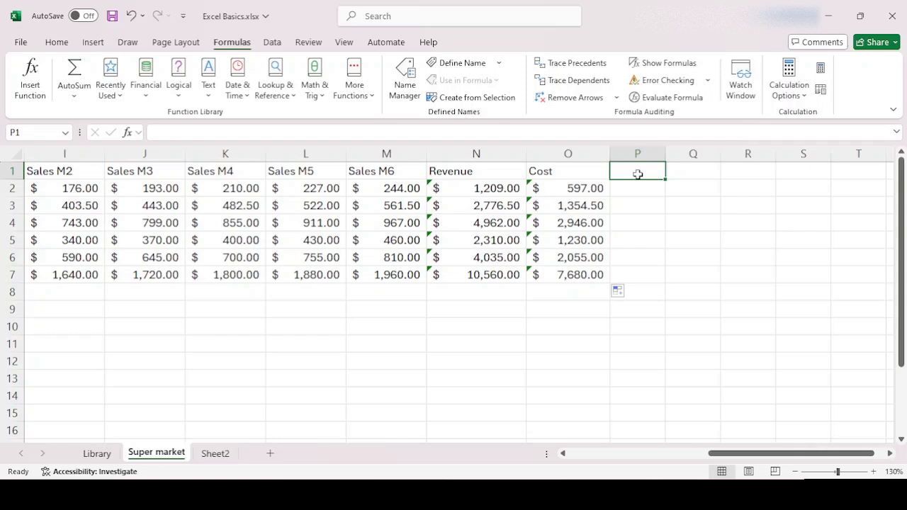
text(Profit)
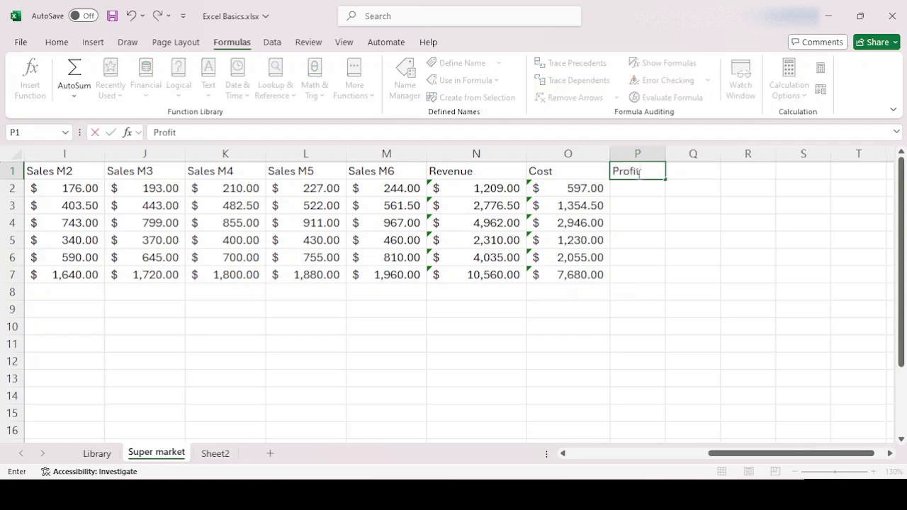
key(Return)
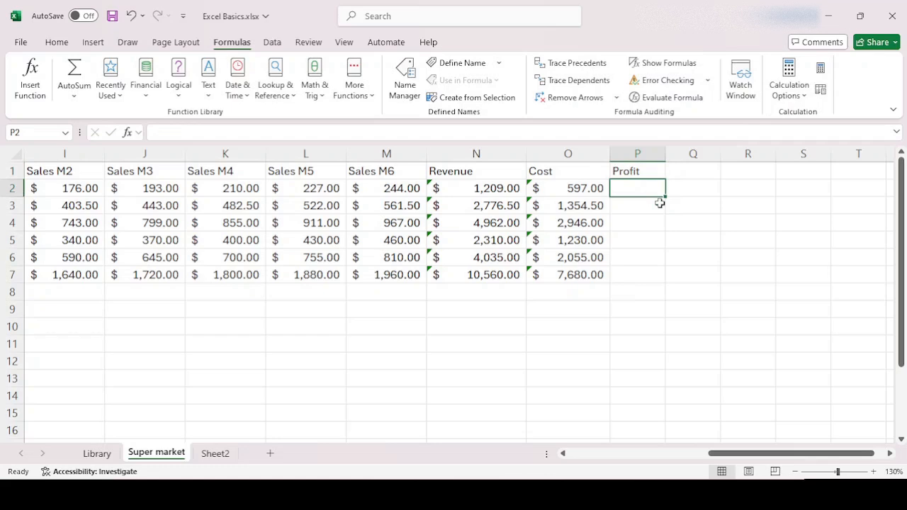
Calculate the first product type's profit in cell P2 as Revenue minus Cost with the formula =N2-O2.
drag(492, 187, 492, 277)
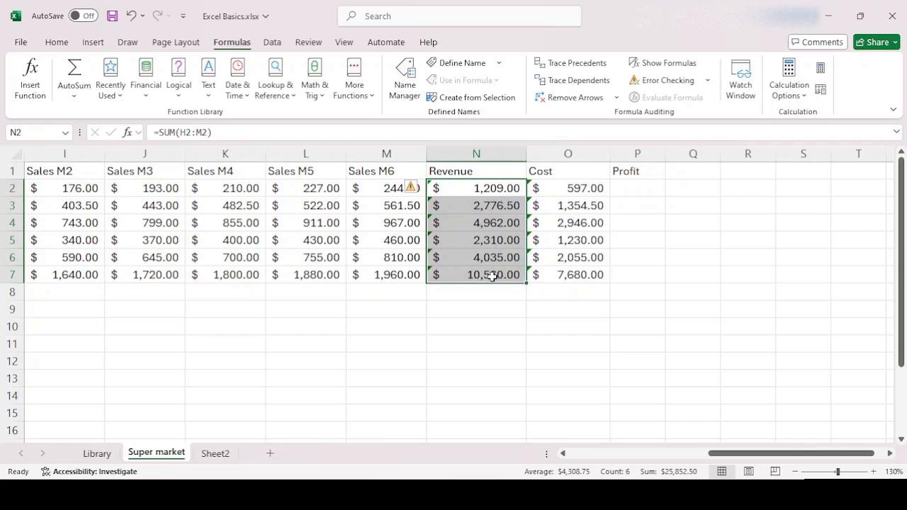
drag(582, 187, 579, 273)
click(646, 190)
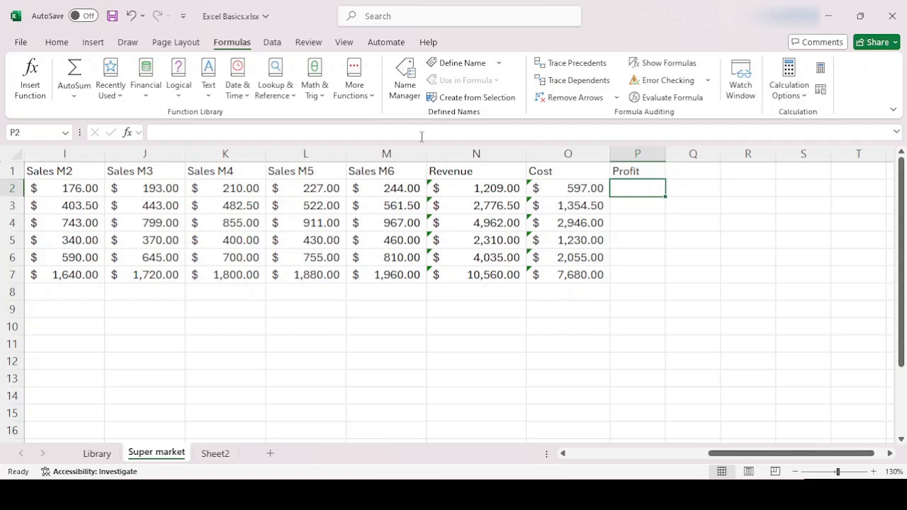
text(=)
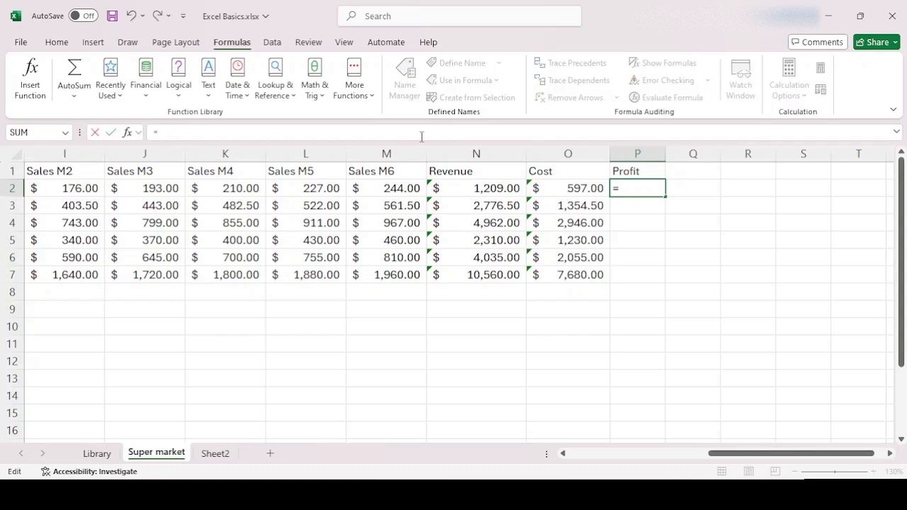
click(481, 188)
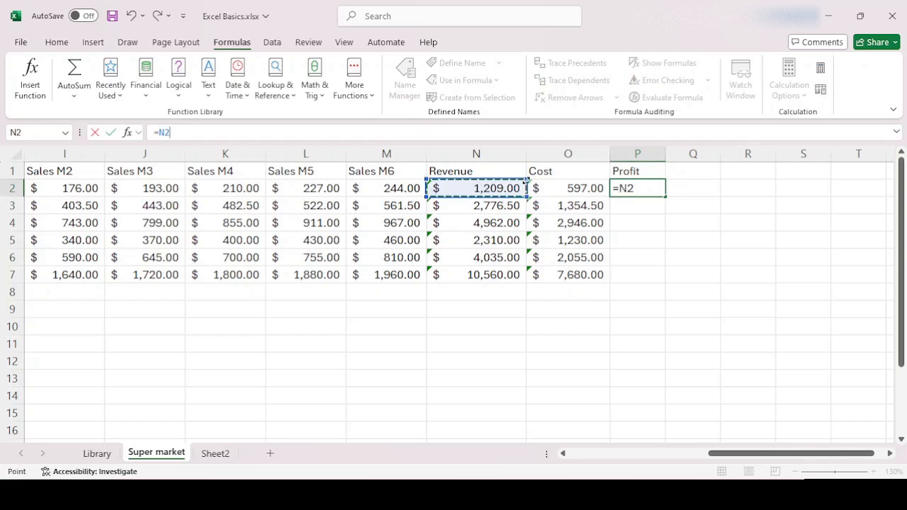
text(-)
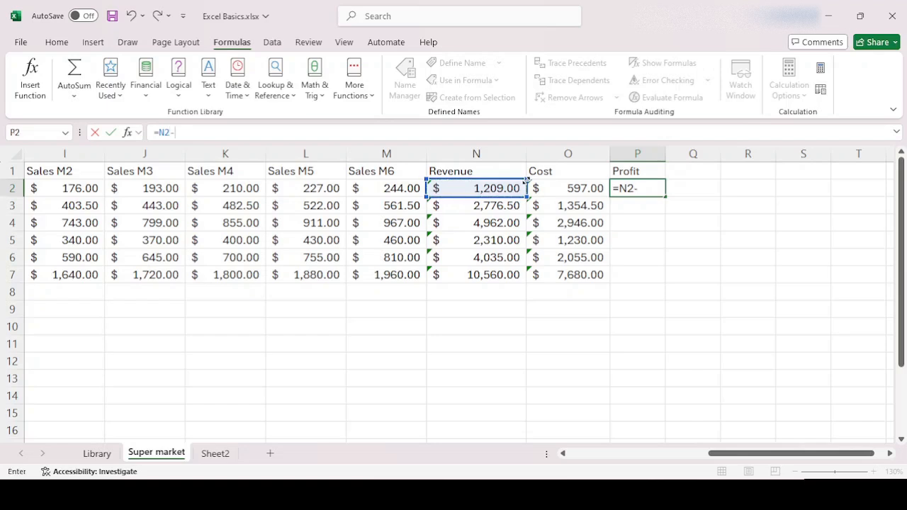
click(577, 188)
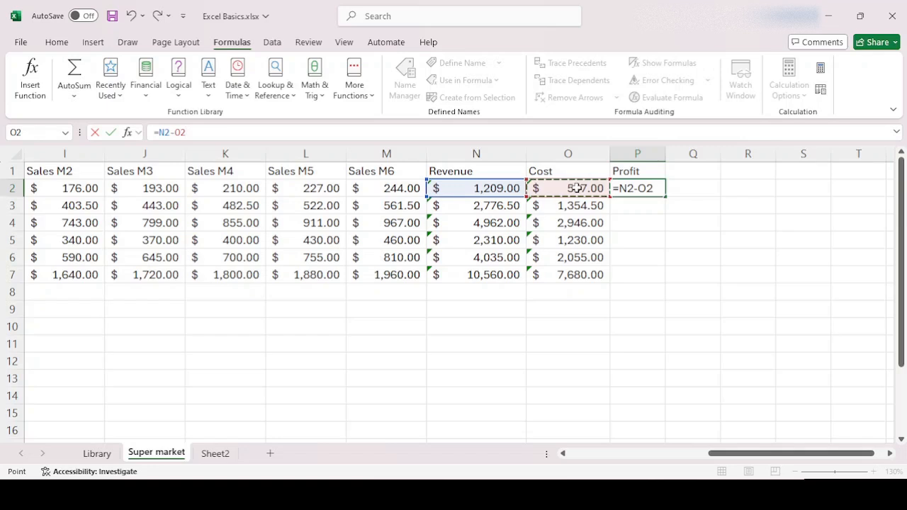
key(Return)
Widen the Profit column and AutoFill its formula from P2 down through P7, checking the cell references in each row.
drag(665, 153, 714, 152)
click(674, 187)
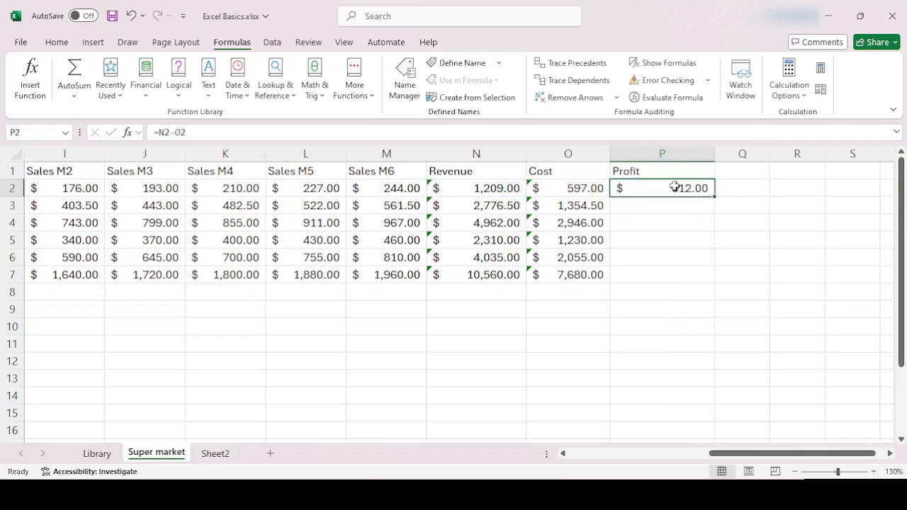
drag(715, 199, 714, 282)
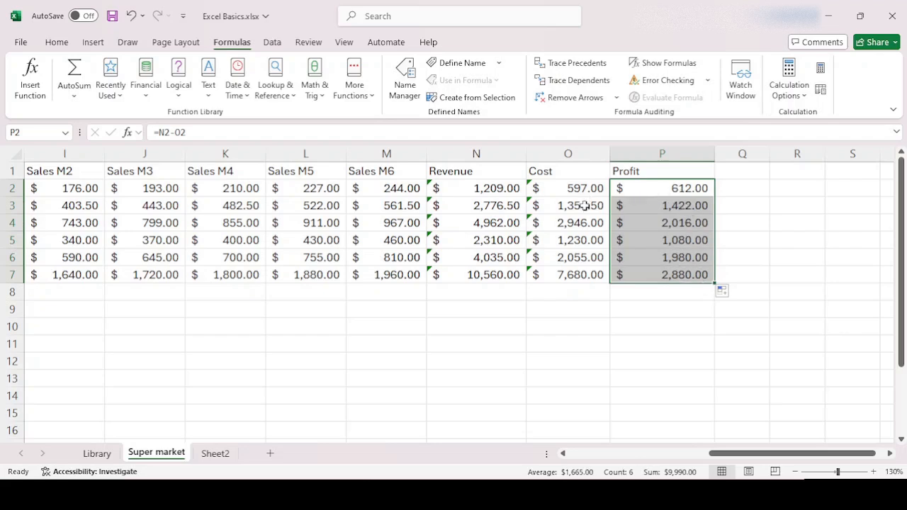
click(670, 207)
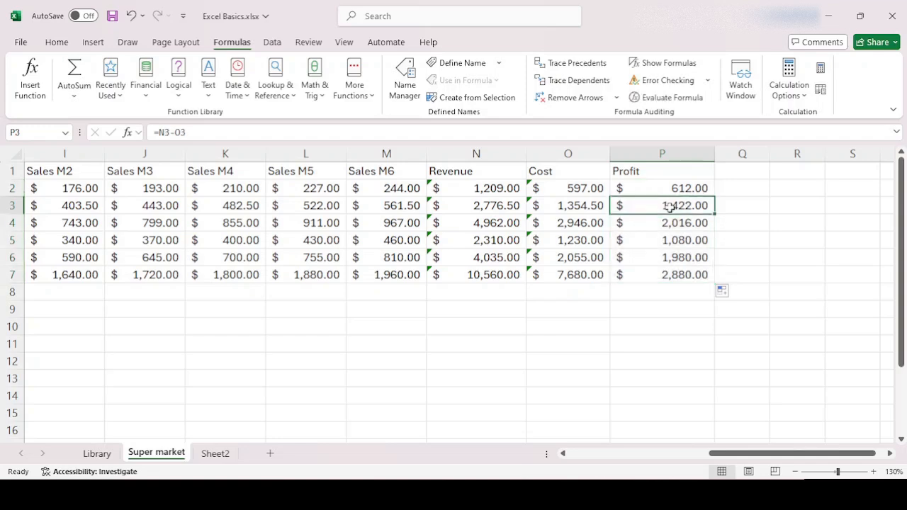
click(678, 223)
click(678, 237)
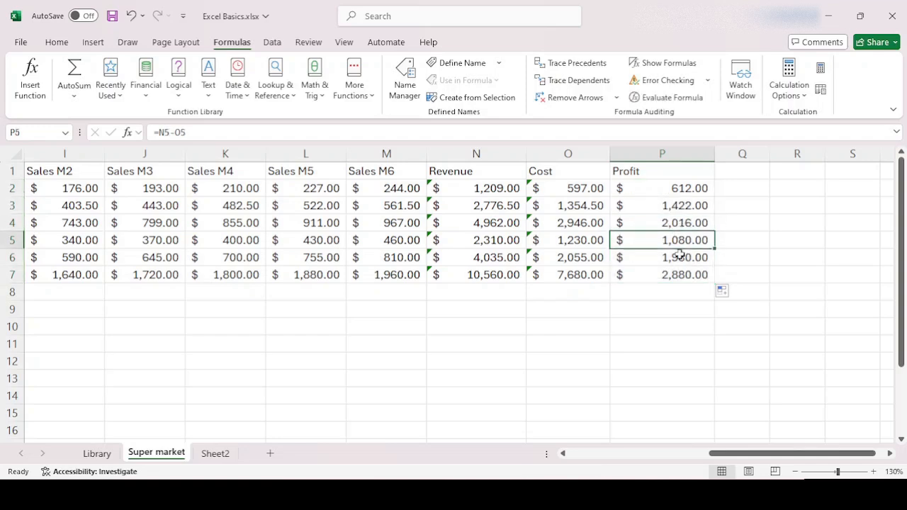
click(679, 257)
click(676, 274)
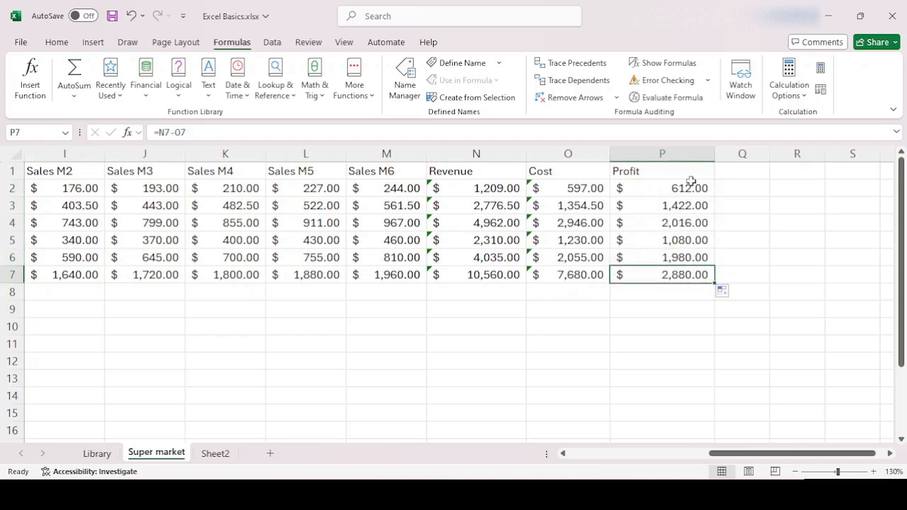
Total the Profit column in cell P8 with AutoSum, using =SUM(P2:P7).
drag(678, 188, 673, 296)
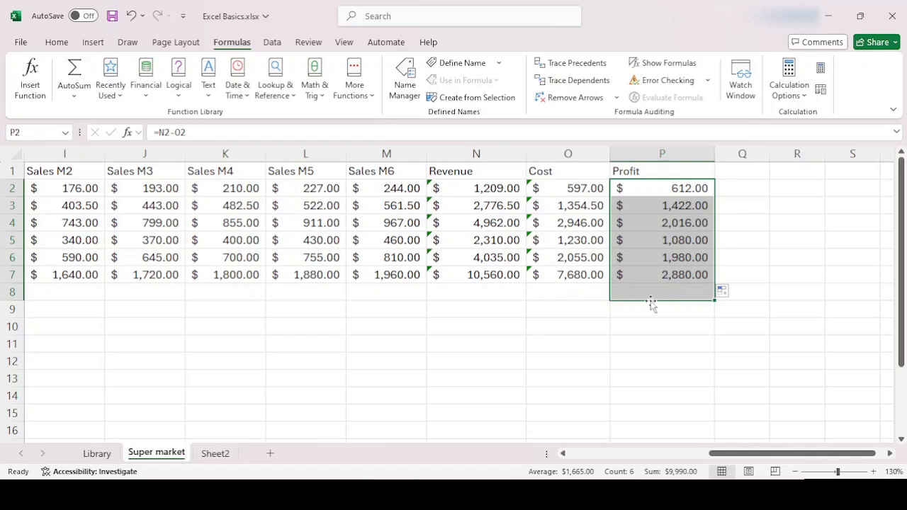
click(76, 67)
click(667, 292)
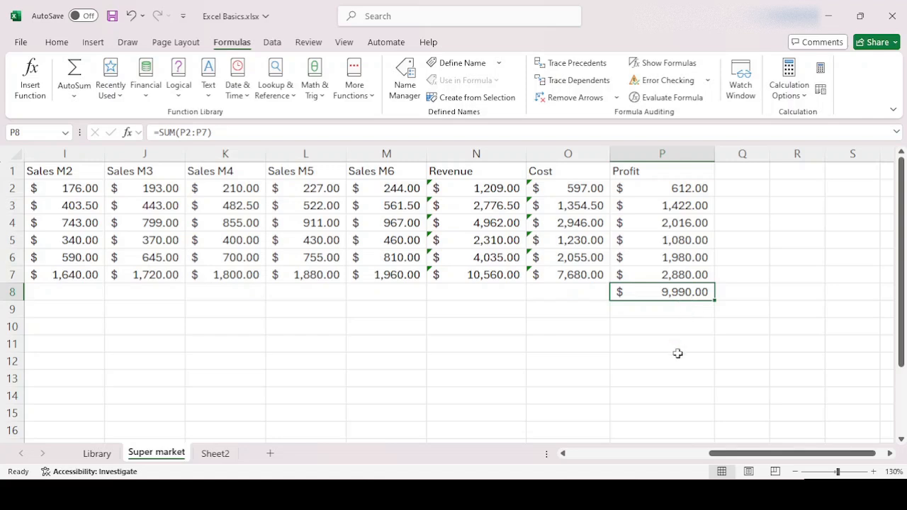
Total the Revenue column in N8 and the Cost column in O8 with AutoSum over rows 2 to 7.
drag(472, 185, 487, 293)
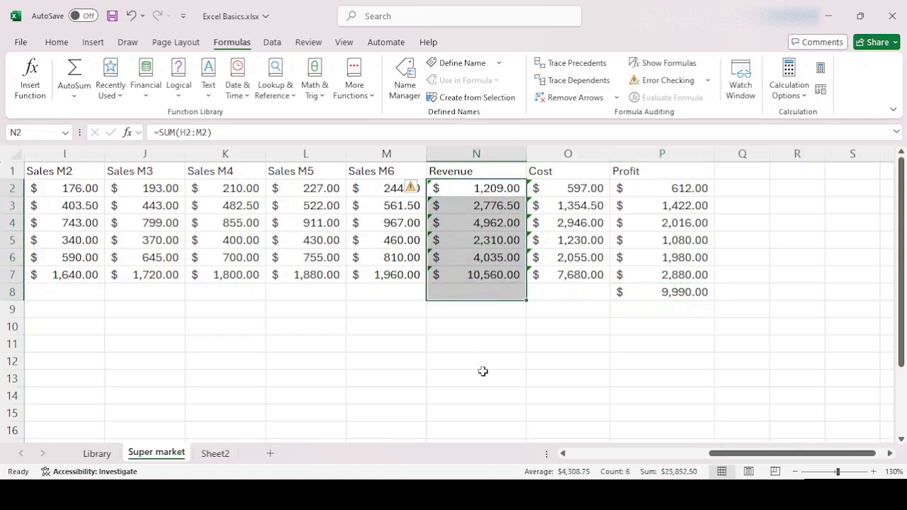
click(75, 67)
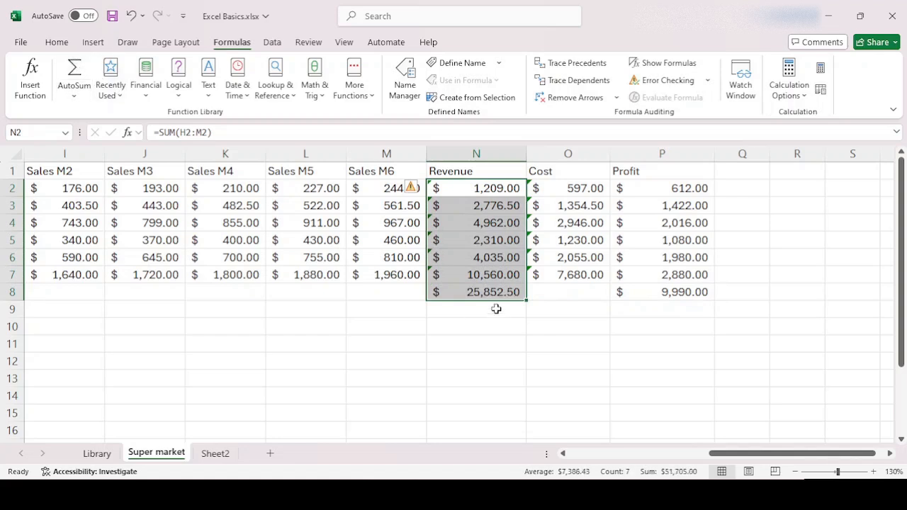
drag(578, 186, 579, 296)
click(78, 69)
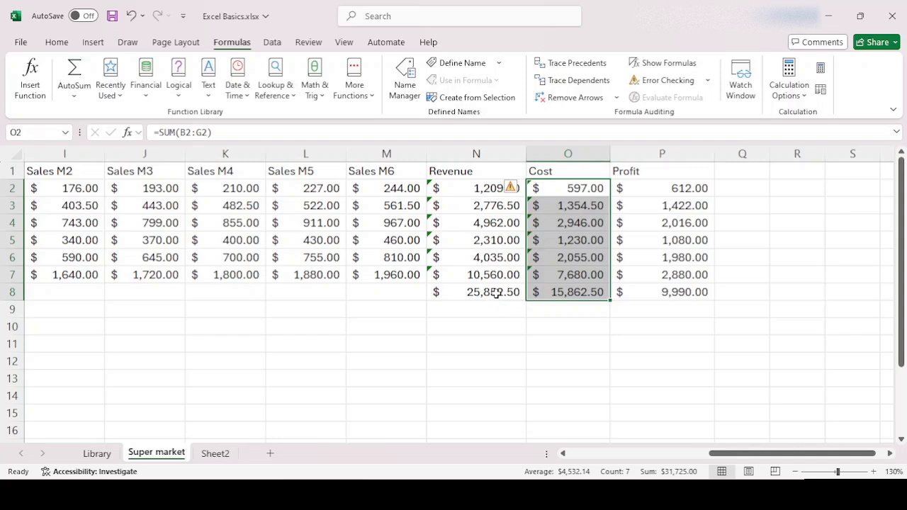
Clear the summed Profit total from cell P8.
click(681, 294)
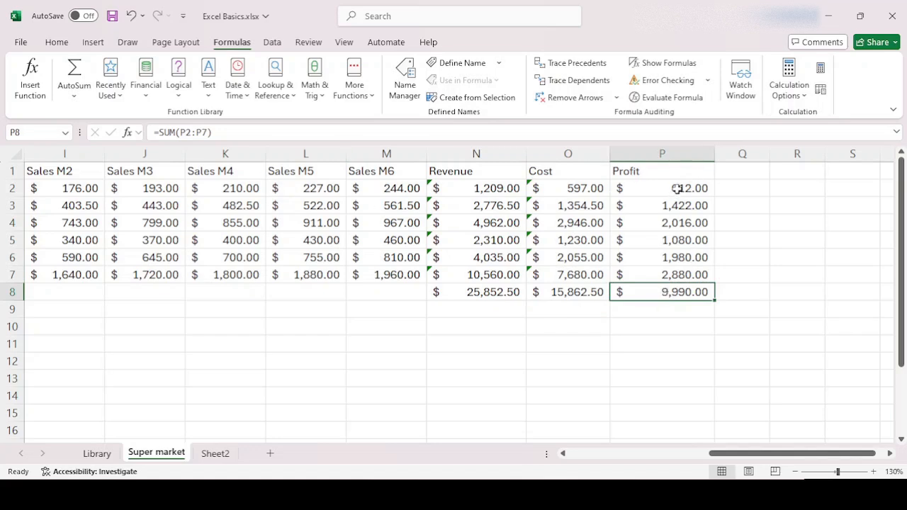
drag(671, 190, 678, 270)
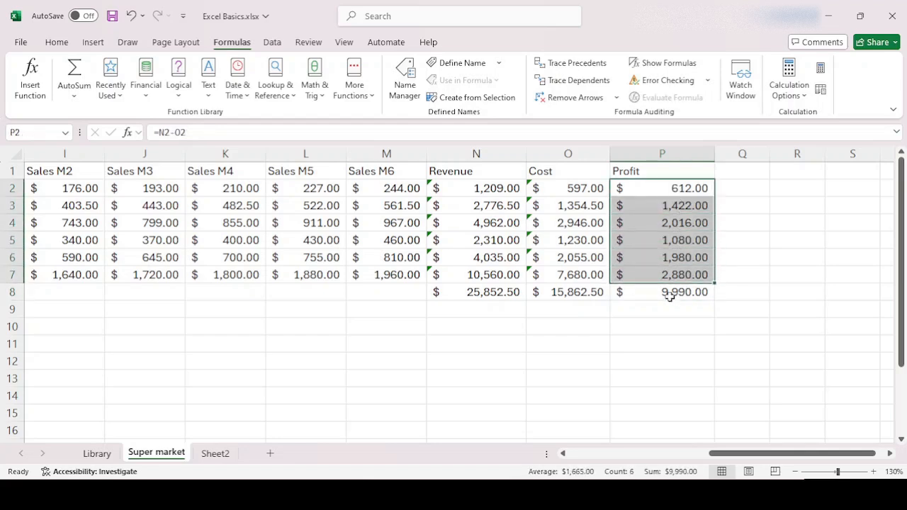
click(669, 292)
key(Delete)
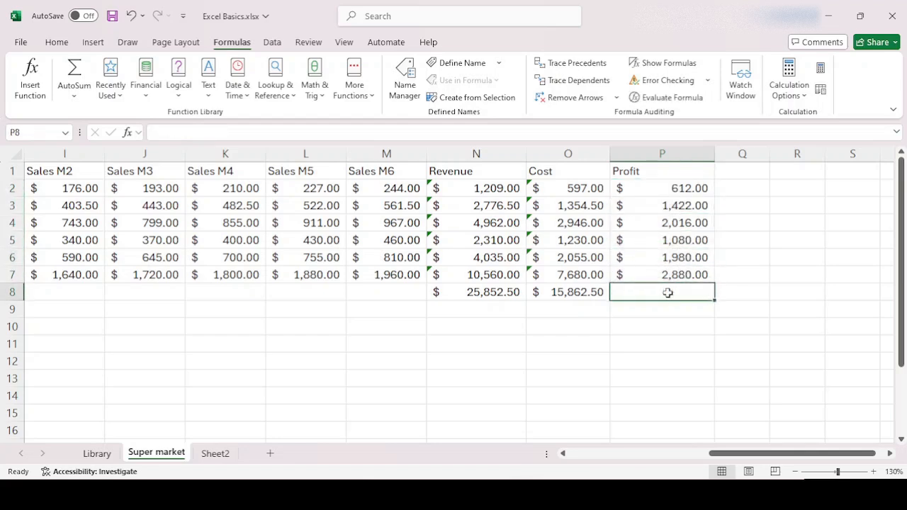
AutoFill the profit formula from P7 into P8 so total profit is calculated as =N8-O8, and check it against the row 8 totals.
click(464, 293)
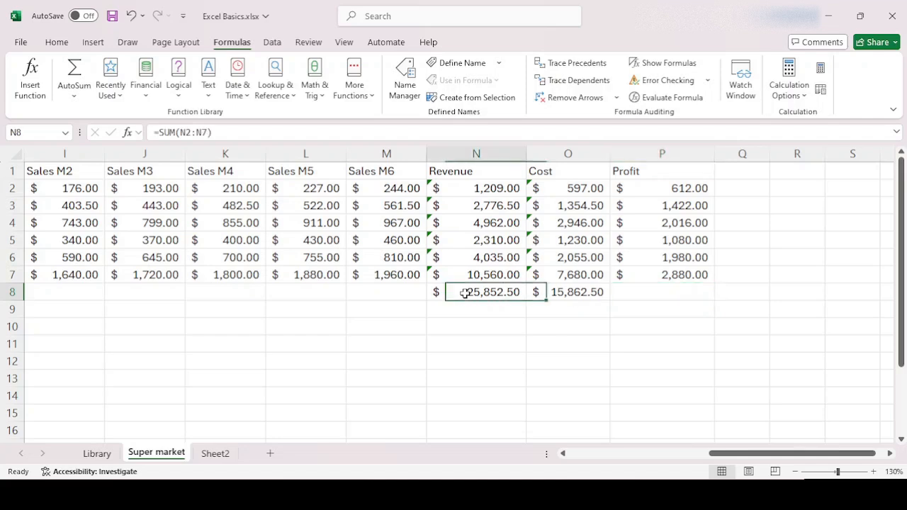
click(571, 301)
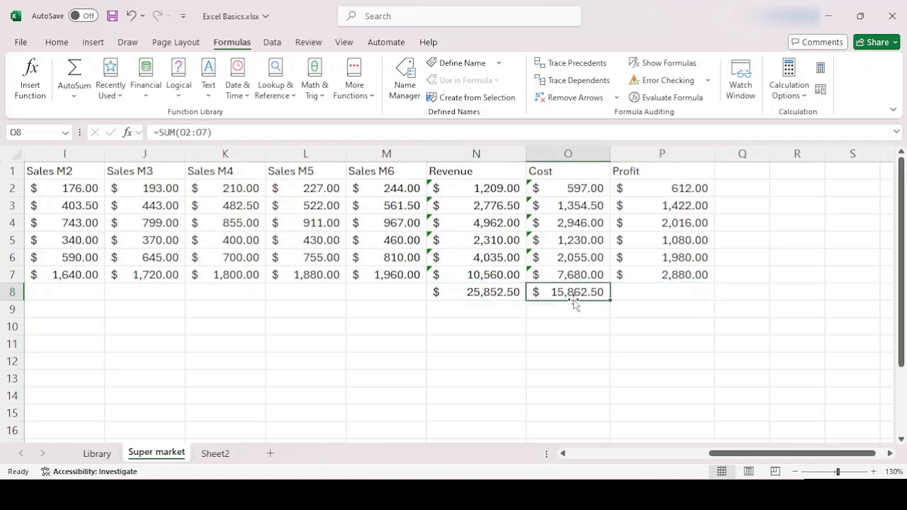
click(660, 293)
click(686, 276)
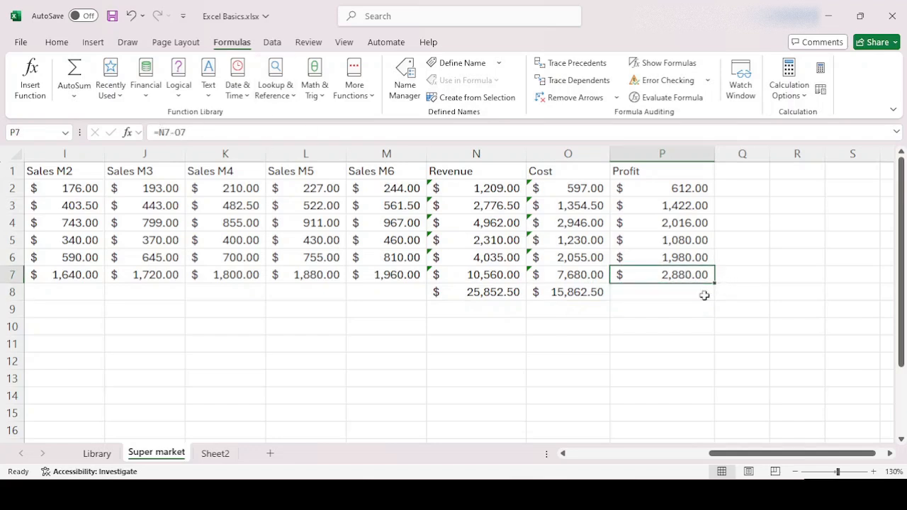
drag(715, 284, 715, 301)
click(655, 292)
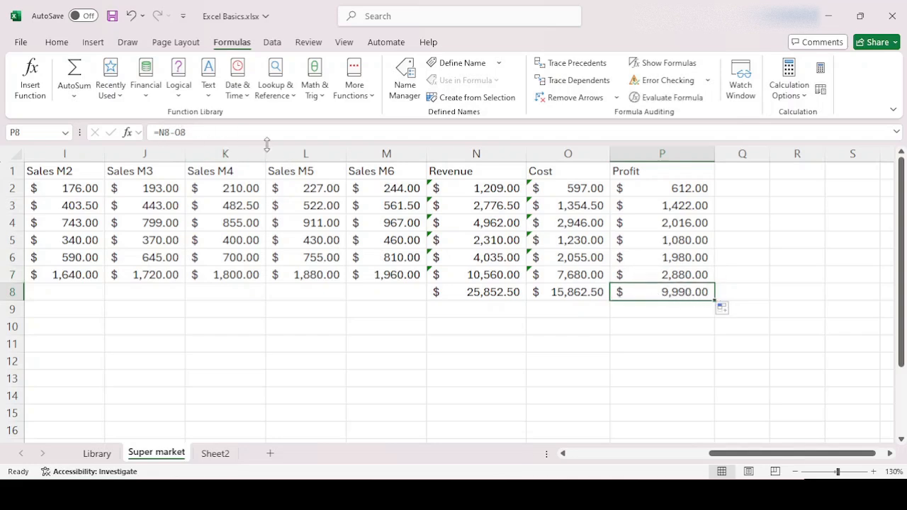
click(495, 292)
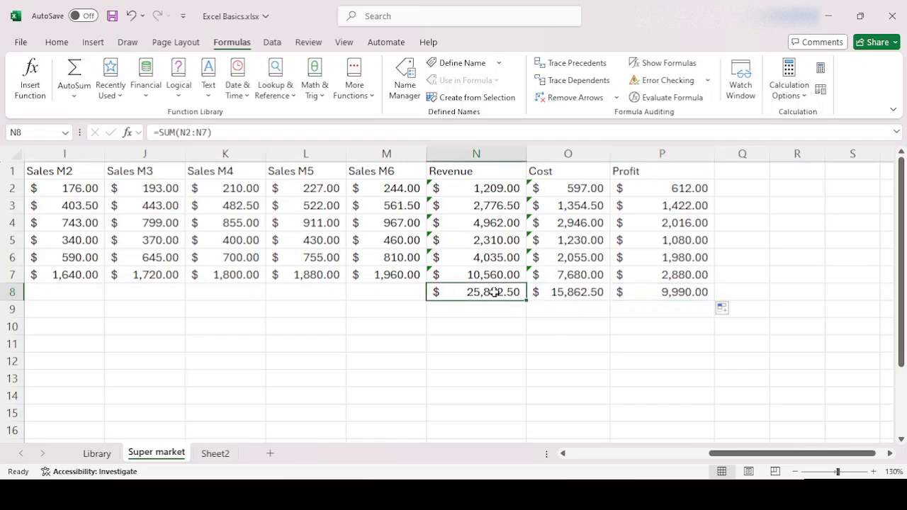
click(11, 292)
click(508, 154)
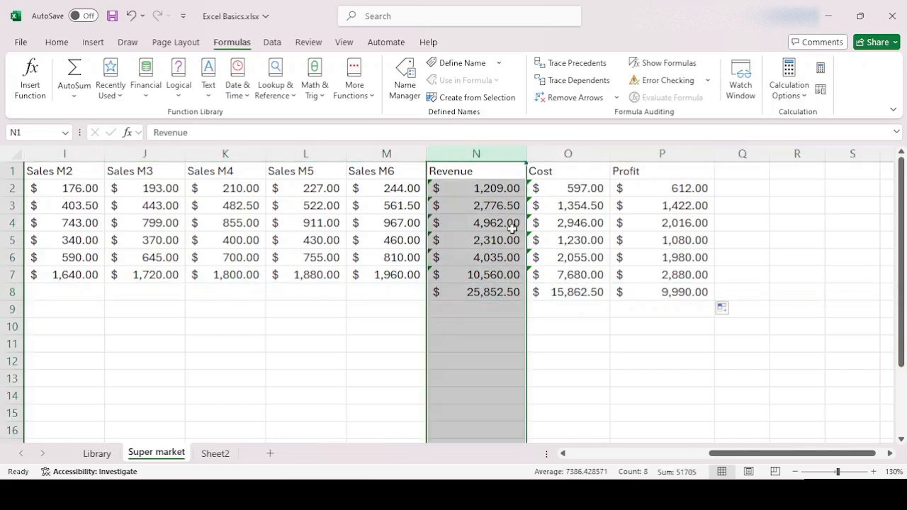
click(499, 290)
click(587, 292)
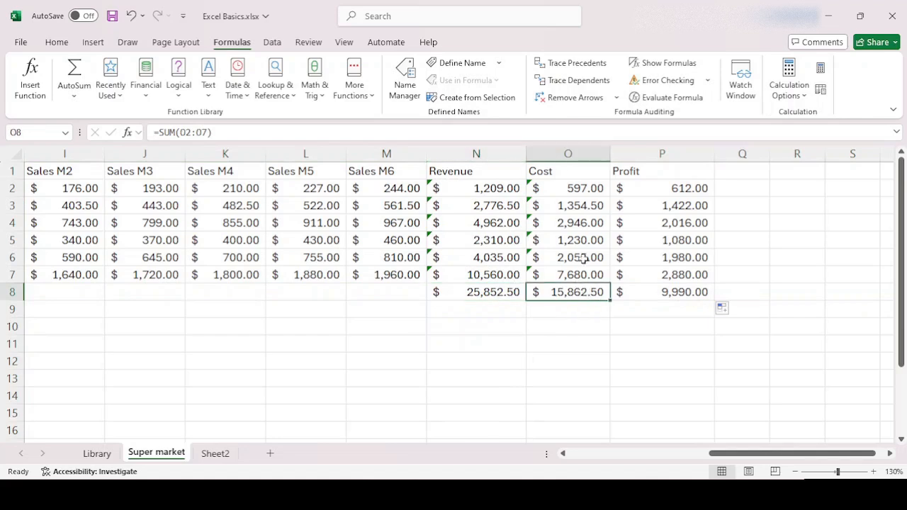
Highlight the total profit in P8 and the total revenue in N8 with a green fill.
click(673, 294)
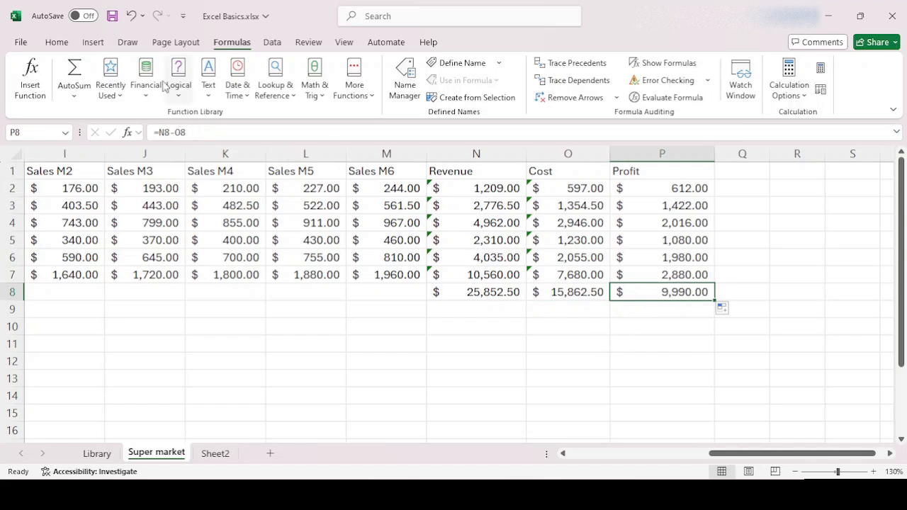
click(58, 44)
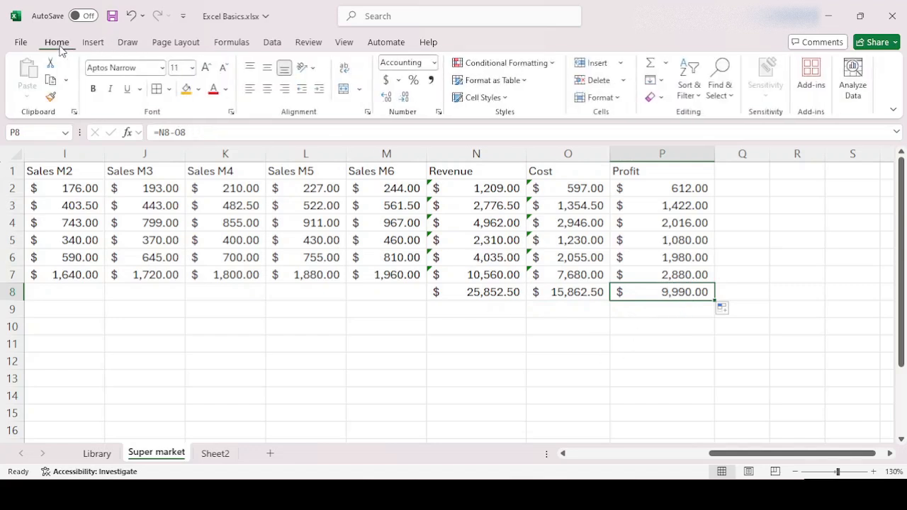
click(187, 88)
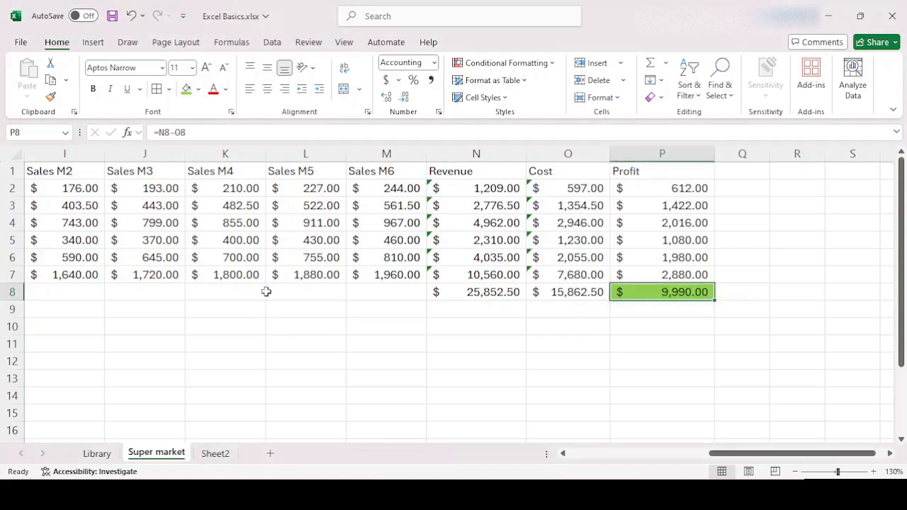
click(489, 291)
click(186, 90)
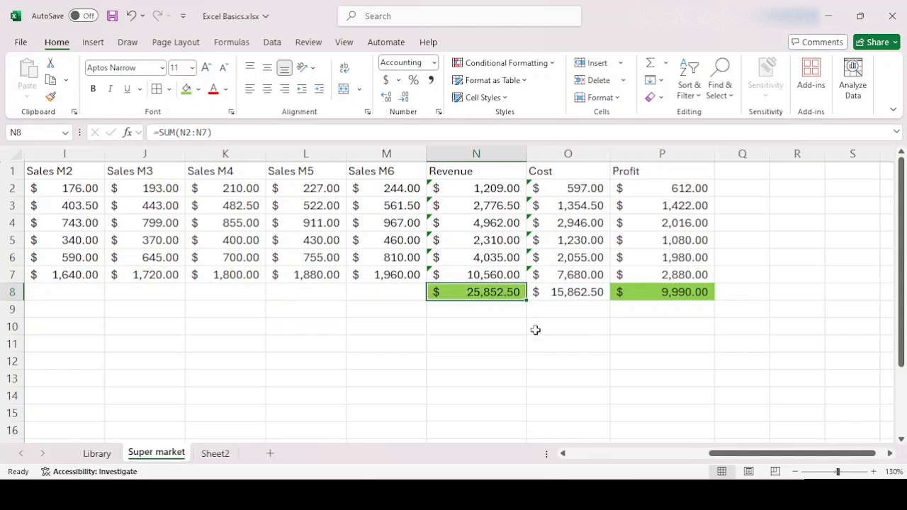
Highlight the total cost in O8 with an orange fill.
click(582, 293)
click(200, 91)
click(228, 290)
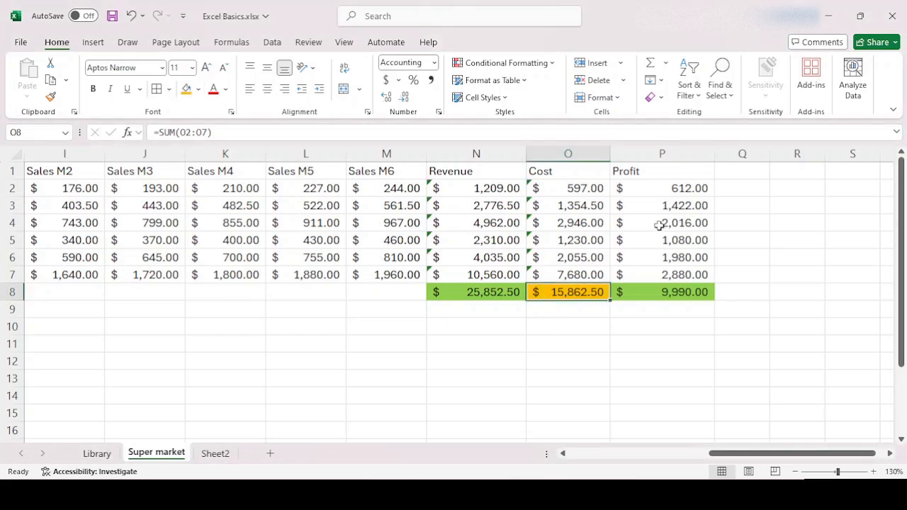
click(664, 170)
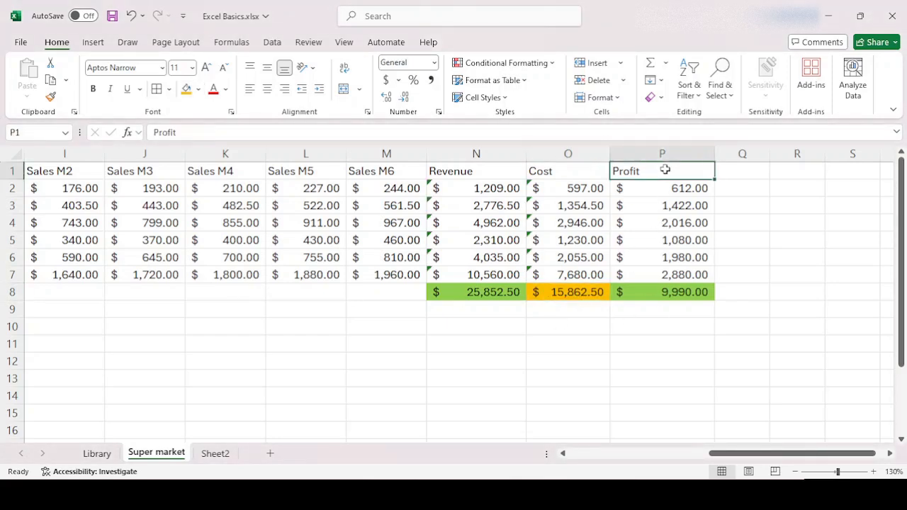
click(681, 292)
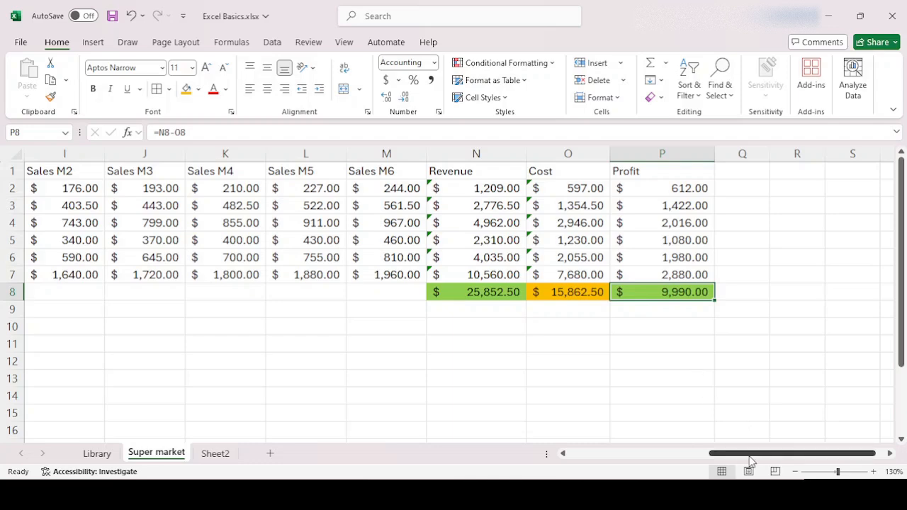
drag(753, 455, 595, 464)
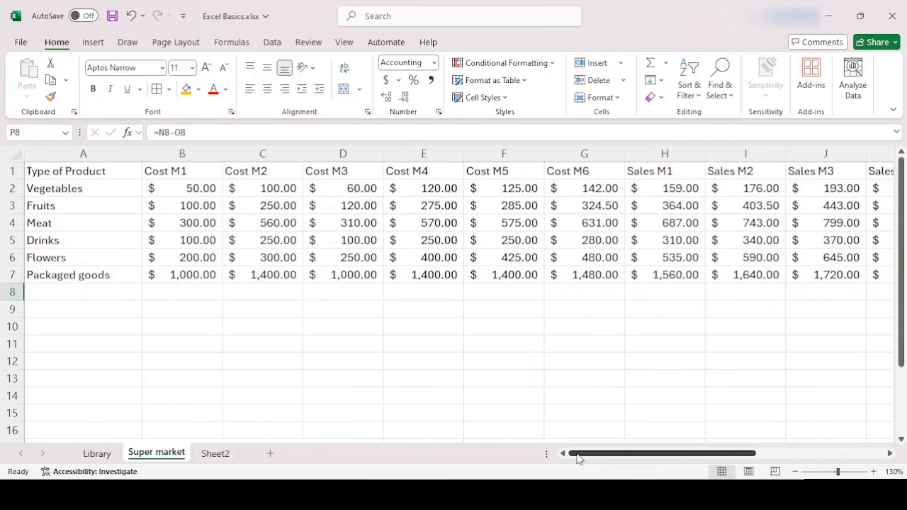
mouse_move(578, 458)
mouse_down()
mouse_move(711, 460)
mouse_move(563, 454)
mouse_up()
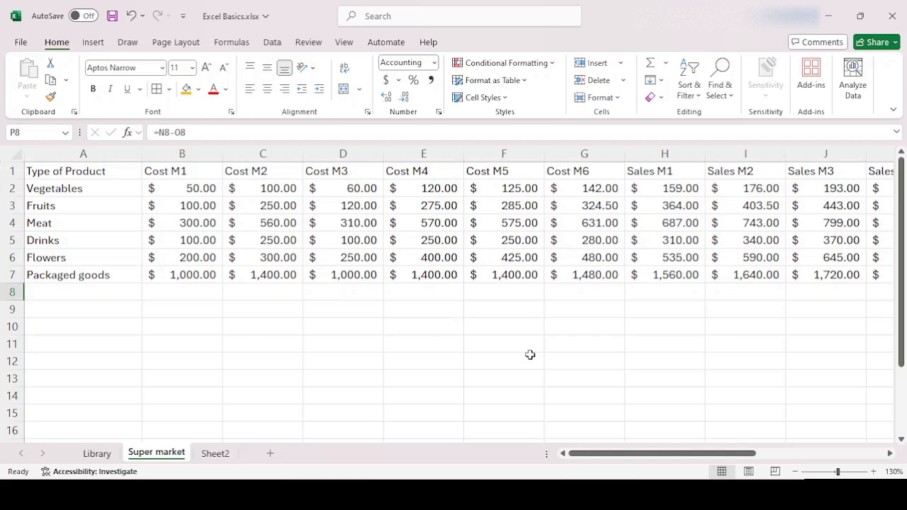
click(587, 480)
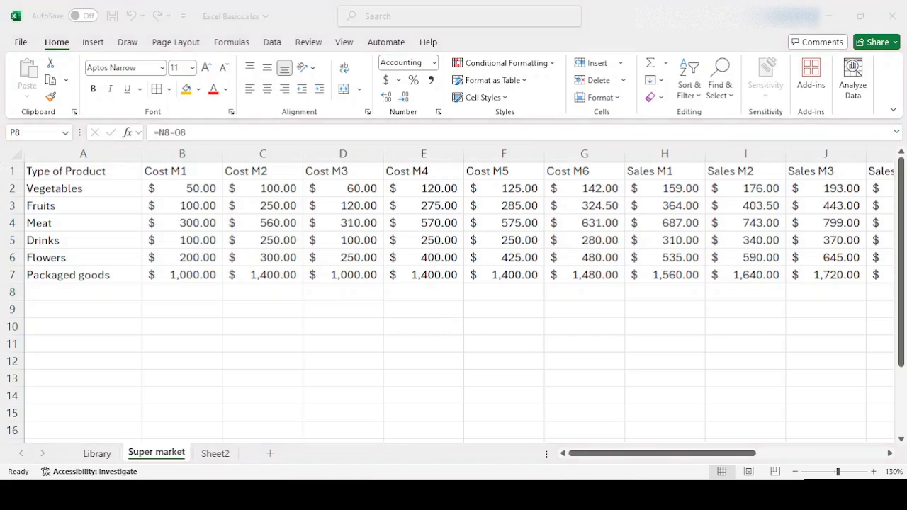